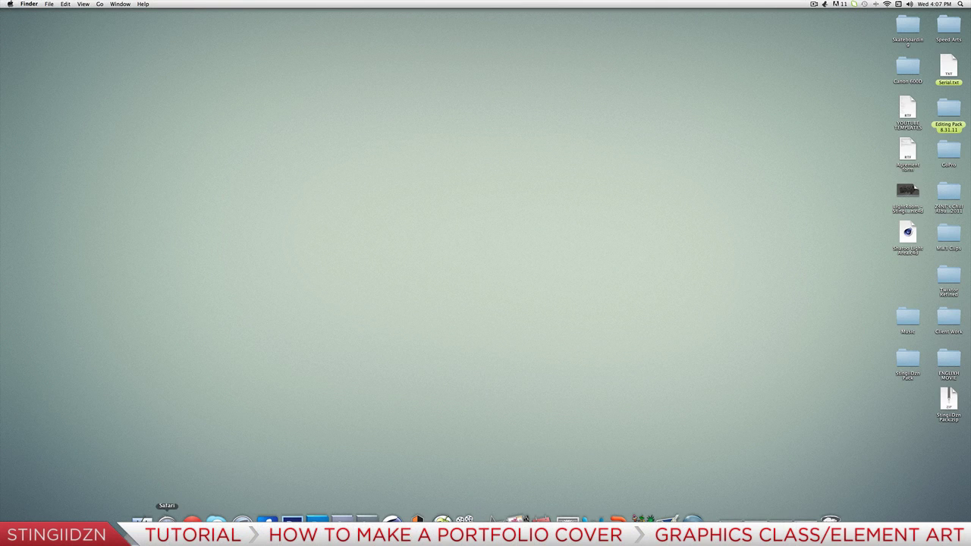
- View the portfolio website's home page and Artist's Bio page in Safari, and minimise the browser window
left_click(167, 522)
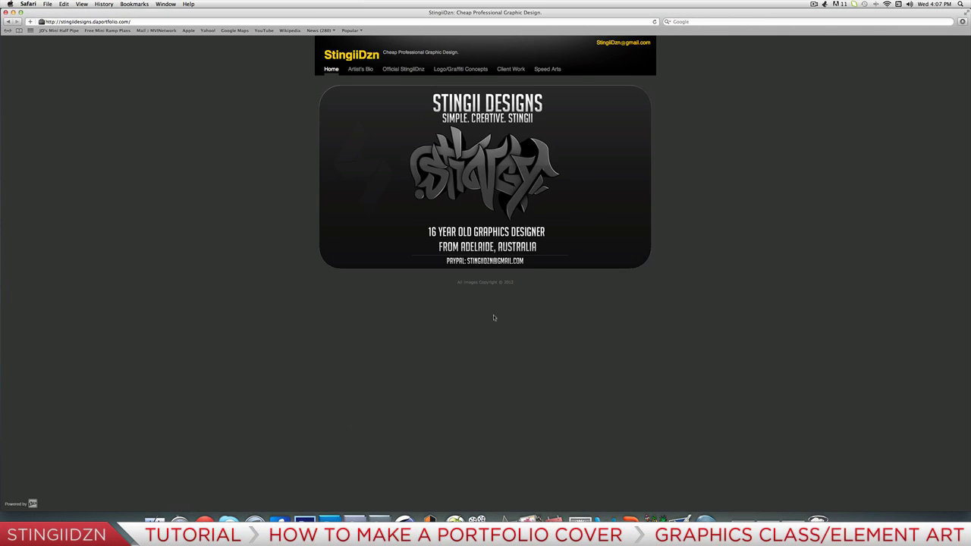
mouse_move(487, 293)
left_mouse_down()
mouse_move(487, 258)
mouse_move(486, 294)
left_mouse_up()
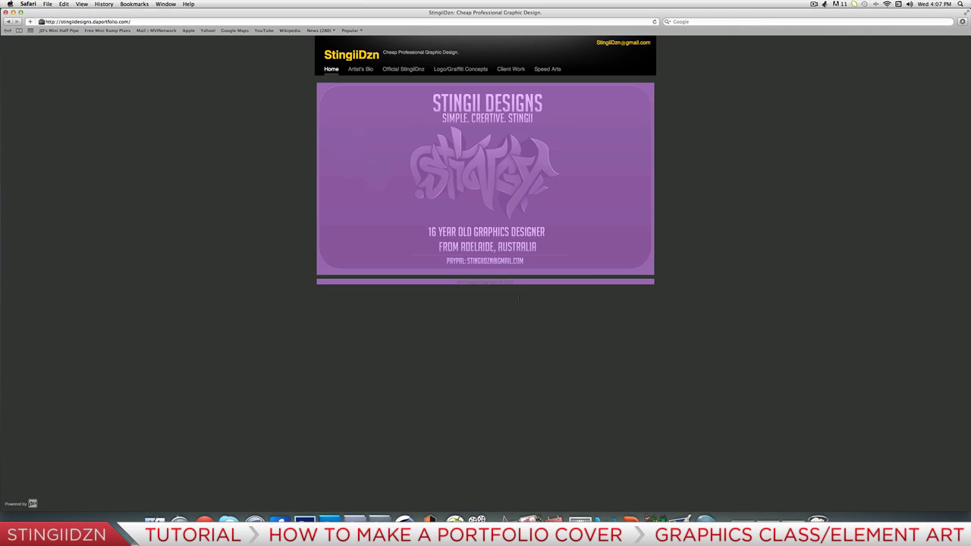
left_click(519, 304)
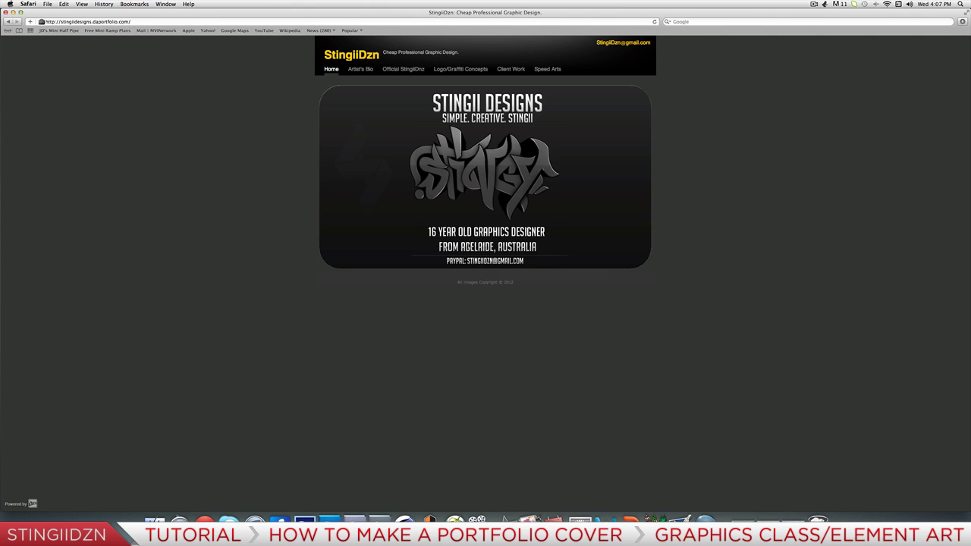
left_click(365, 72)
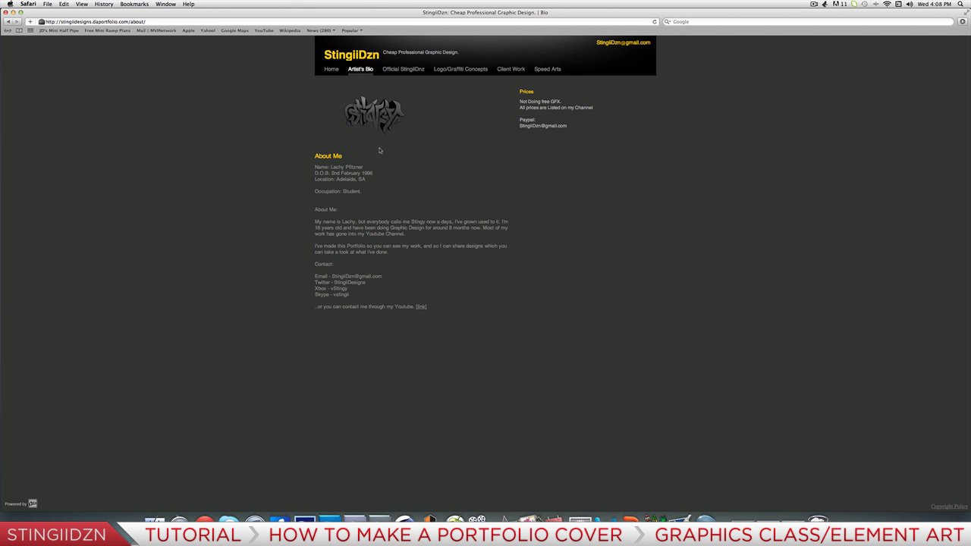
left_click(331, 69)
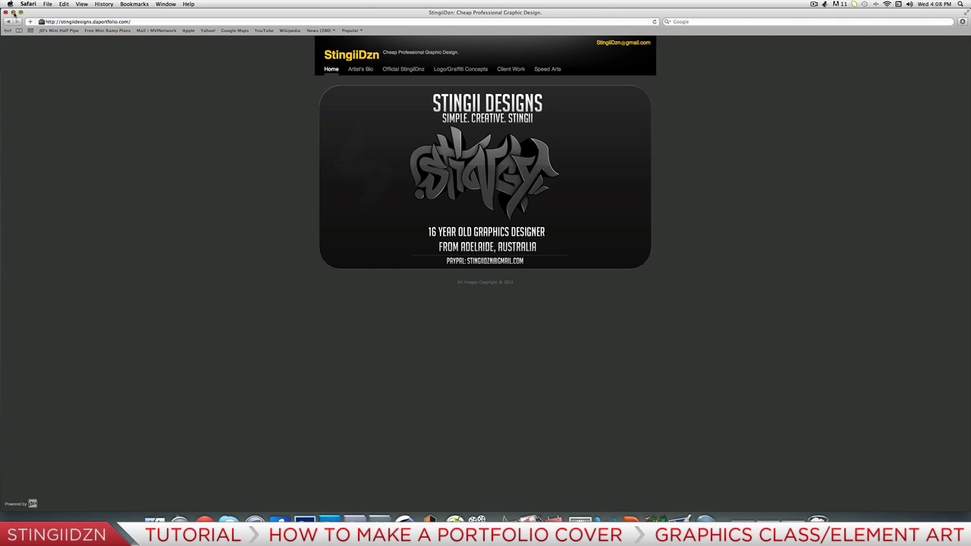
left_click(13, 13)
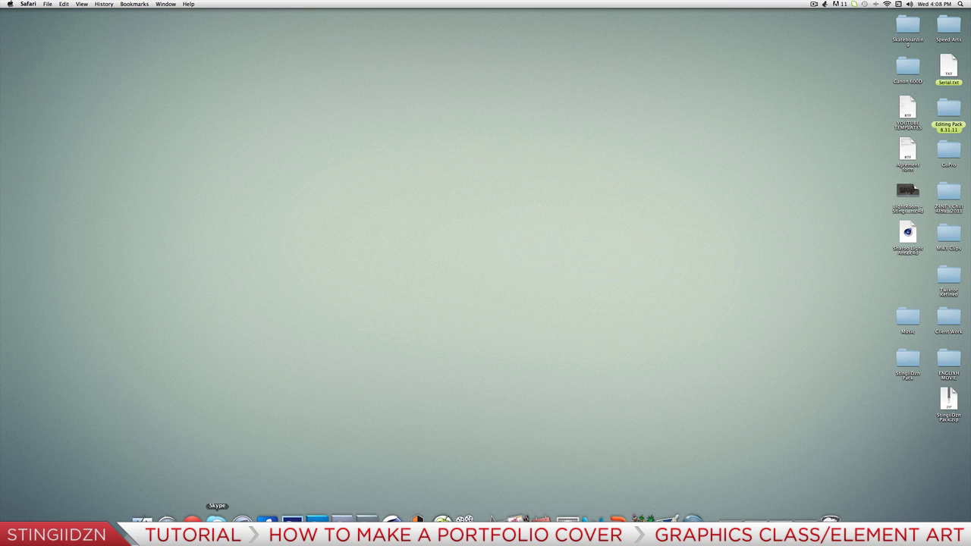
- Switch to Photoshop and create a 1280 × 720 pixel document with transparent background contents
left_click(316, 522)
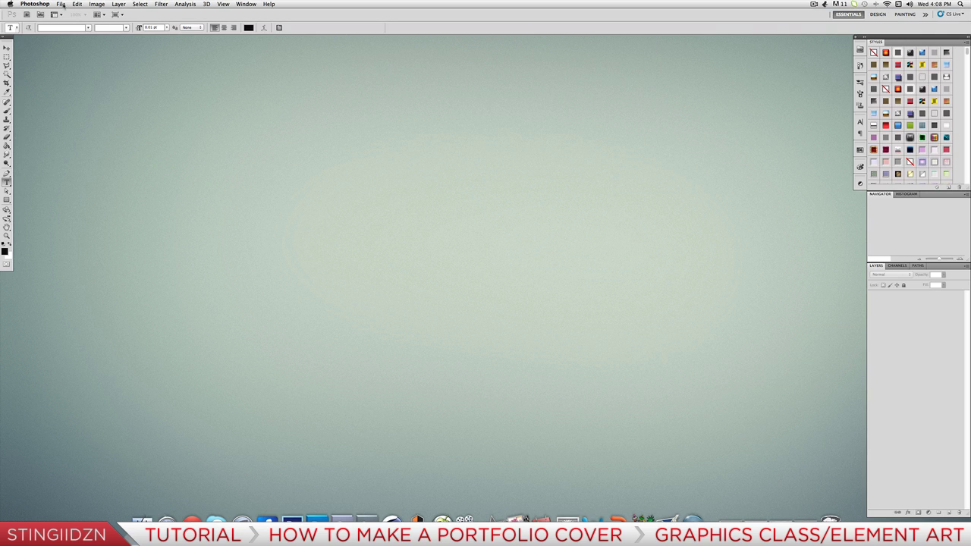
left_click(60, 4)
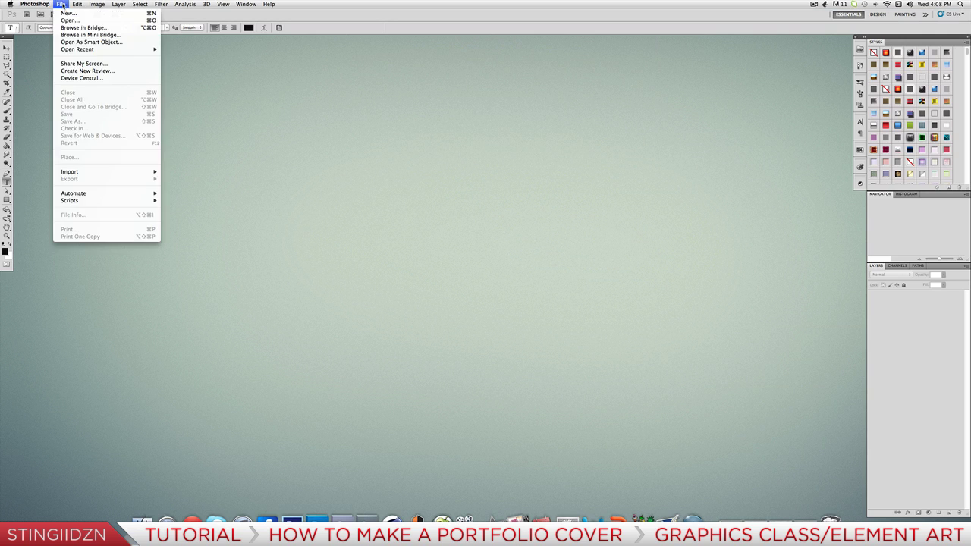
left_click(70, 15)
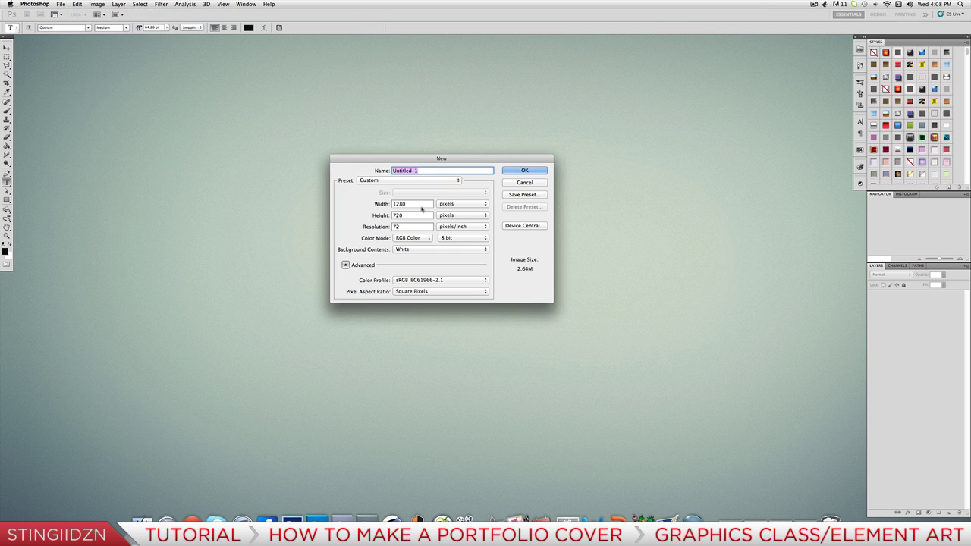
double_click(396, 204)
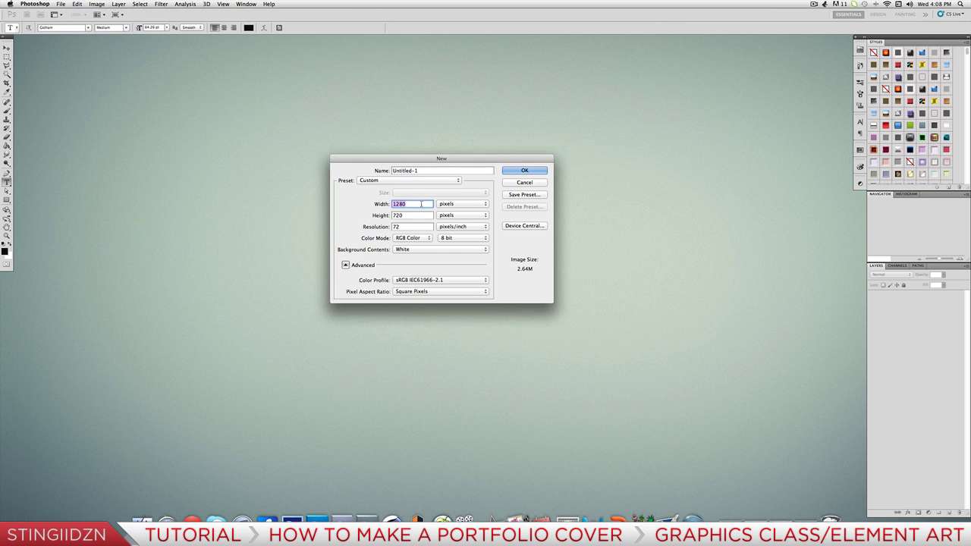
double_click(399, 217)
left_click(418, 254)
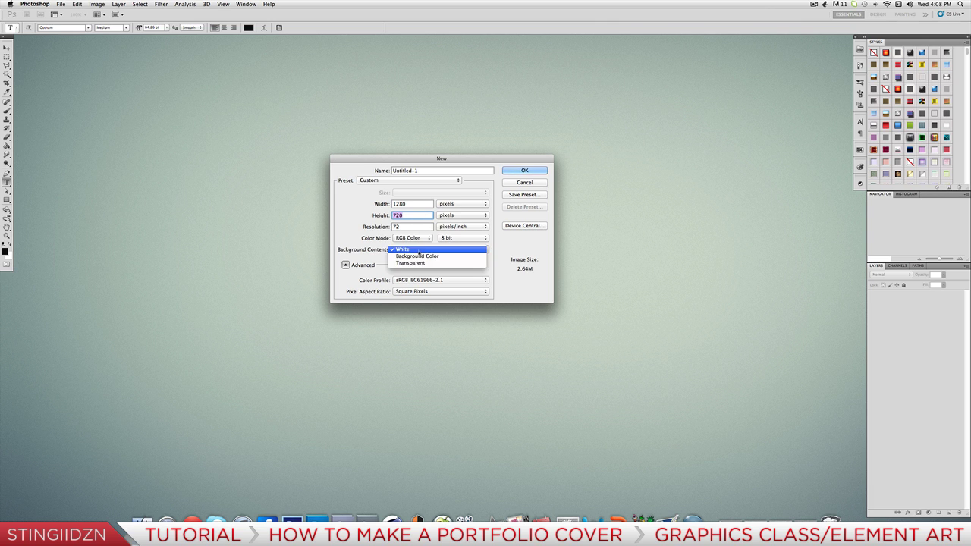
left_click(427, 263)
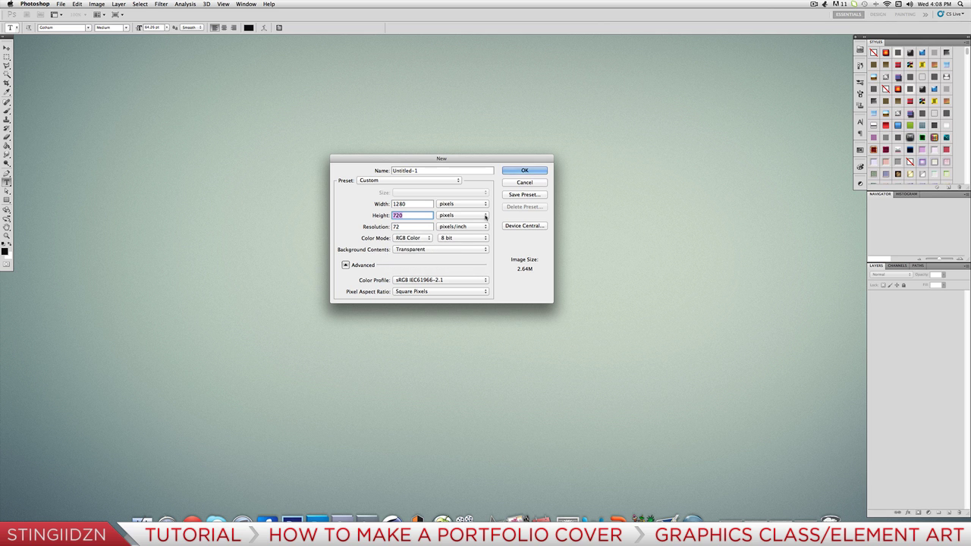
left_click(525, 170)
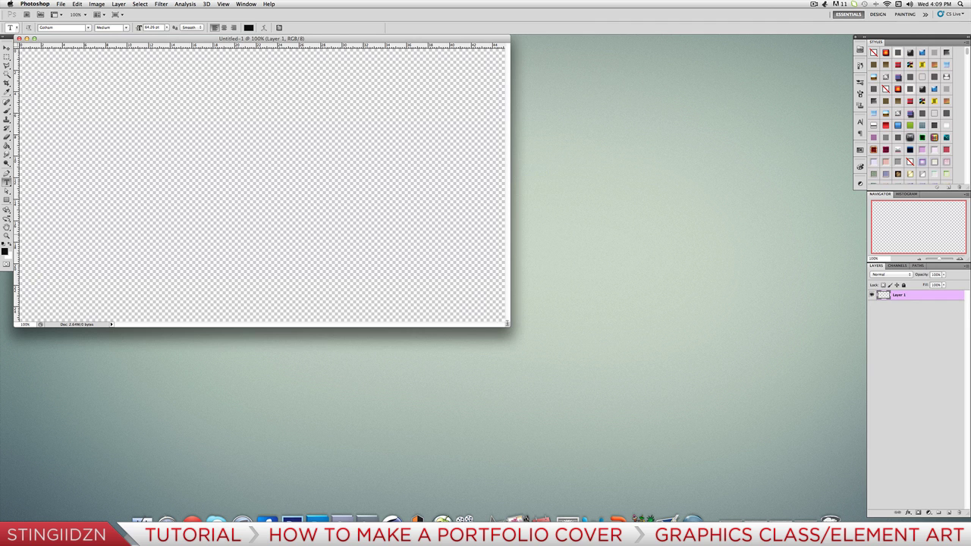
- Draw a black rounded rectangle with a 0.7 cm corner radius, nearly filling the canvas and leaving a thin transparent border
left_click_drag(506, 324, 725, 435)
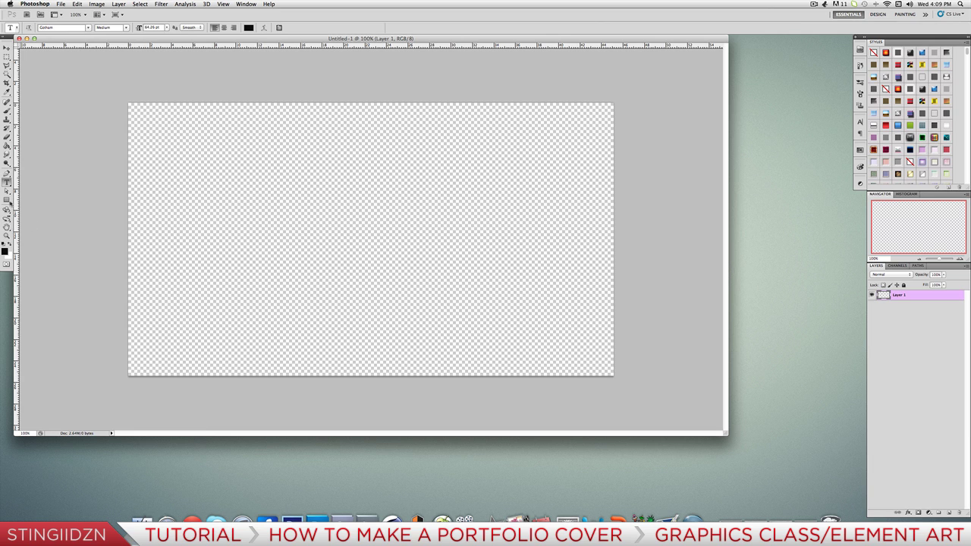
left_click(6, 201)
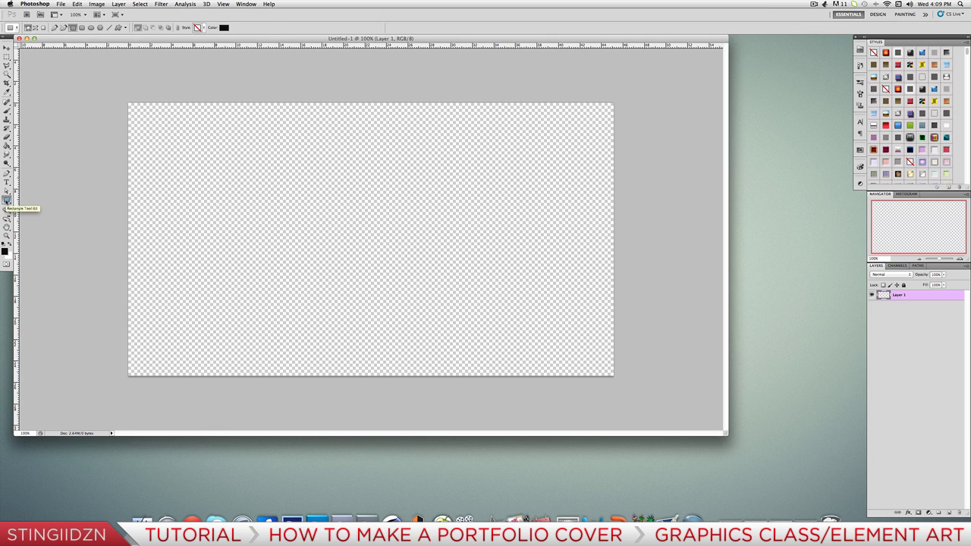
left_click_drag(6, 201, 48, 206)
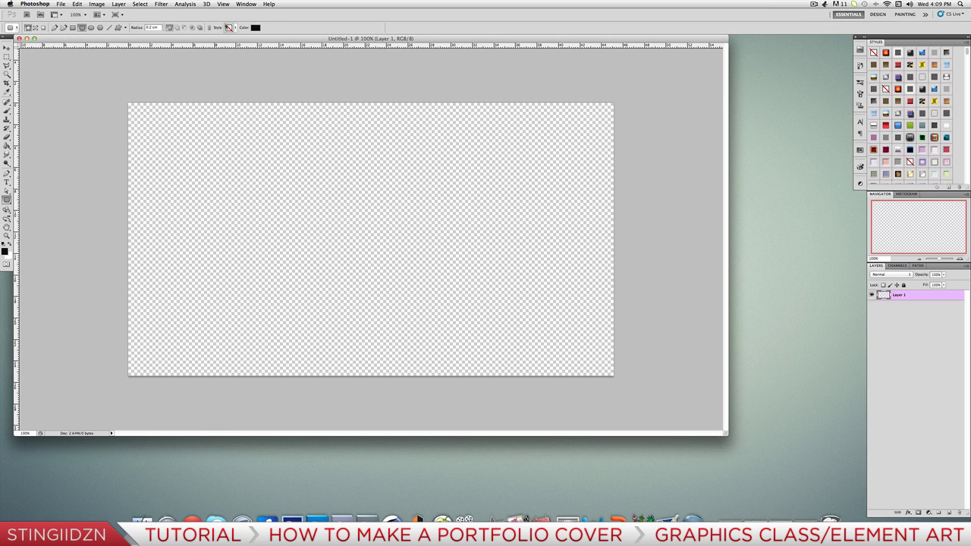
left_click_drag(133, 107, 277, 159)
key("super+z")
left_click(154, 28)
type("15")
key("Return")
left_click_drag(131, 106, 610, 374)
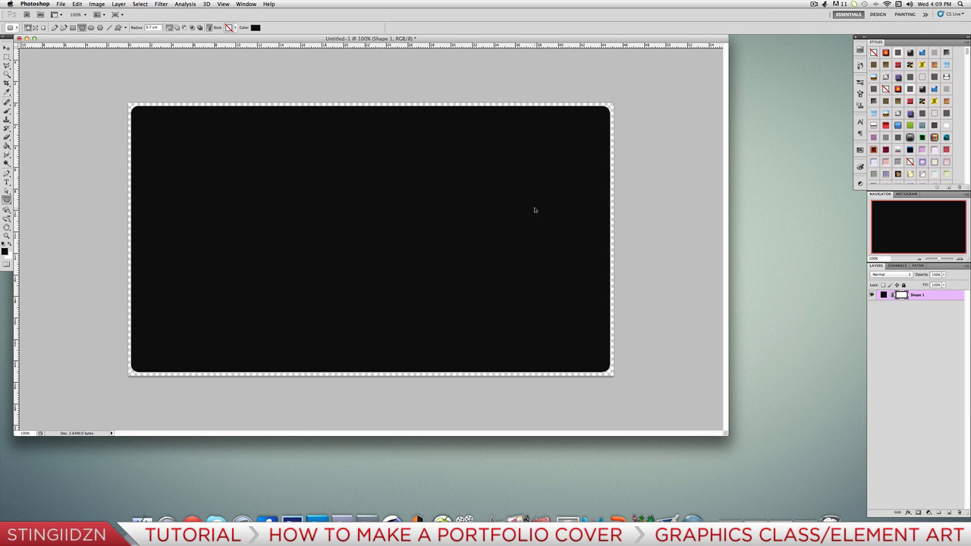
- Nudge the rounded rectangle down by one pixel and rasterize its layer
key("super+t")
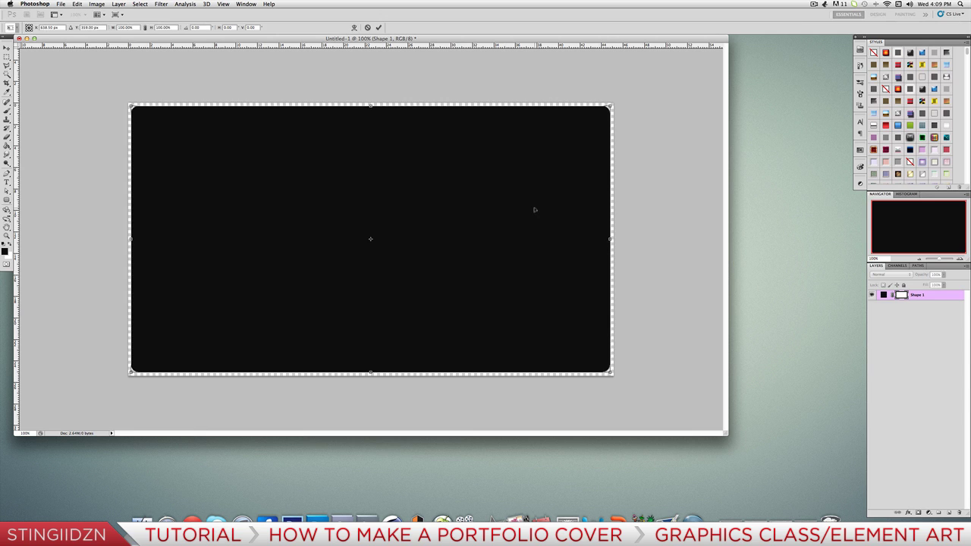
key("Down")
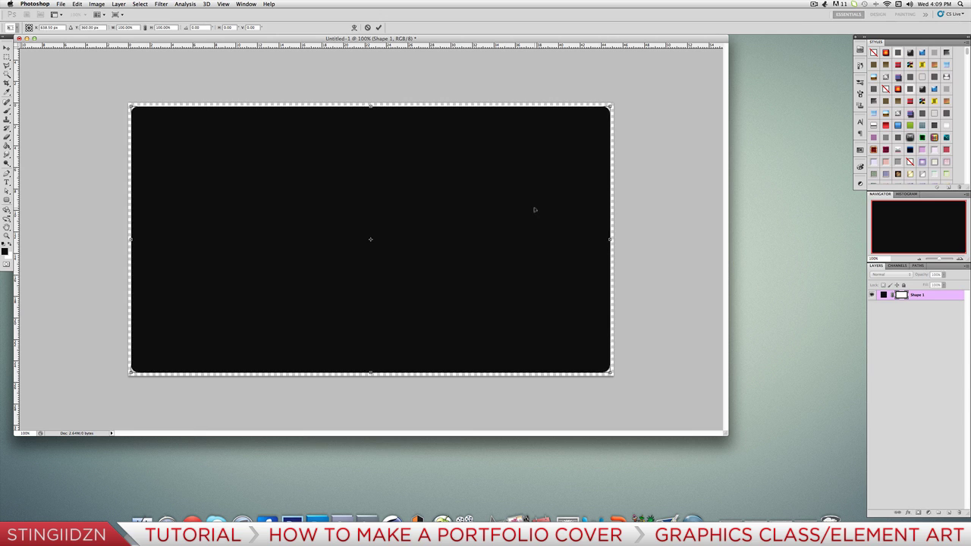
key("Return")
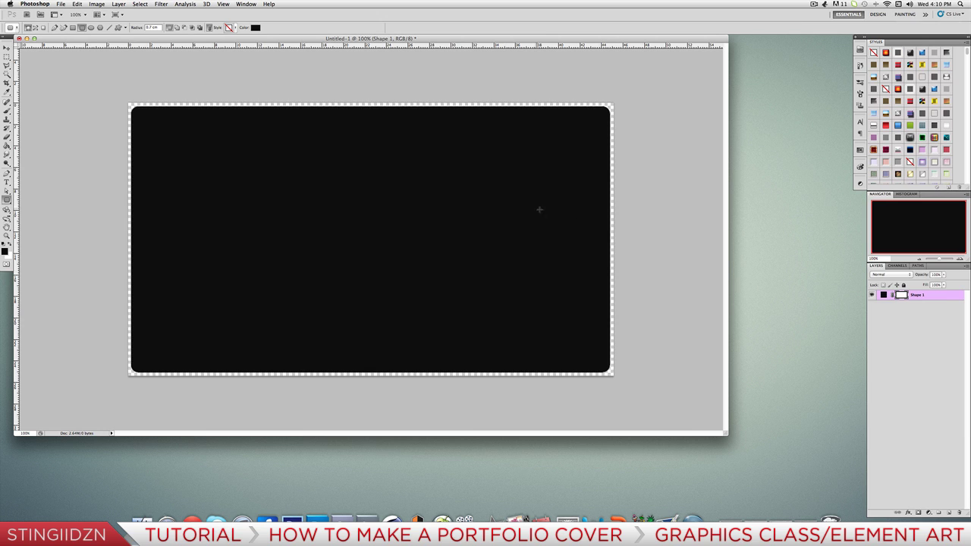
right_click(942, 299)
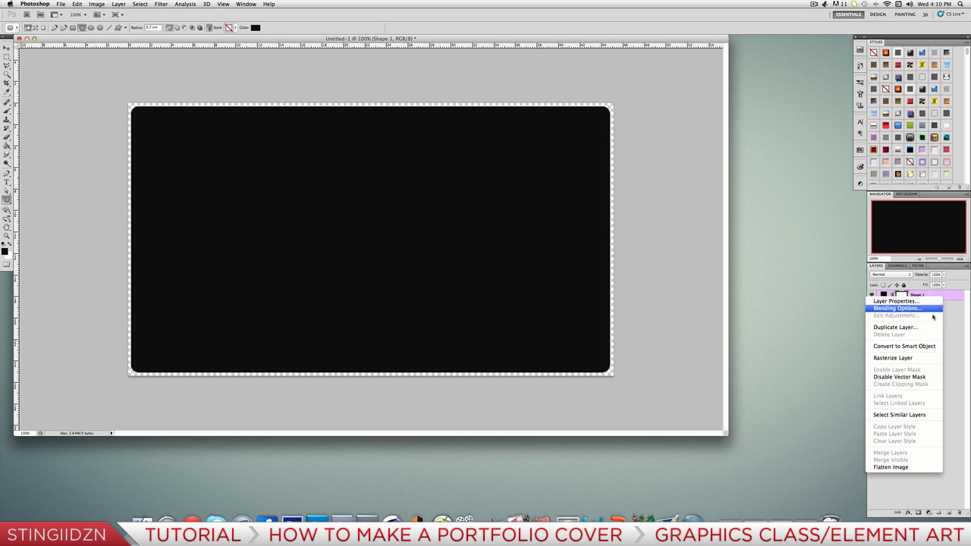
left_click(905, 358)
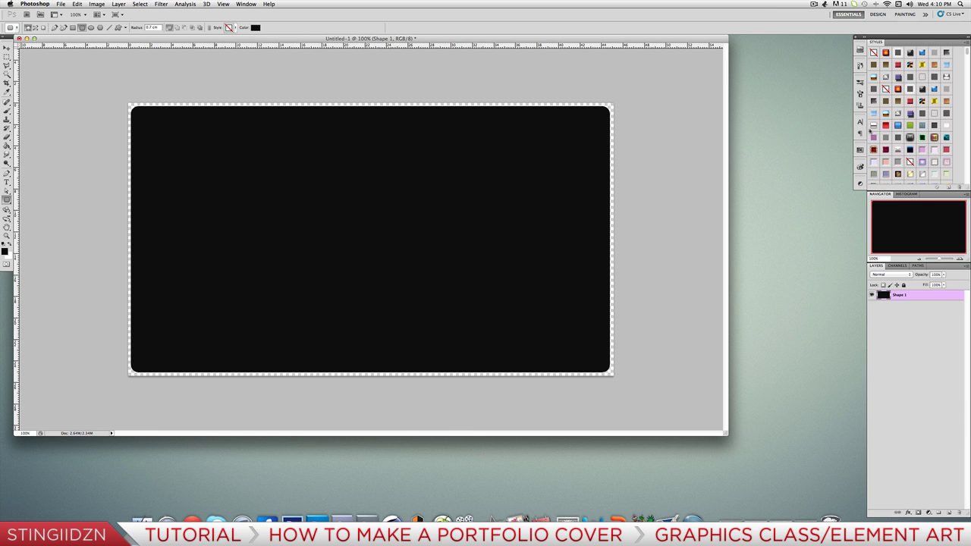
- Add a drop shadow to the rectangle layer with Normal blend mode, a 90° angle and 53% opacity
double_click(957, 297)
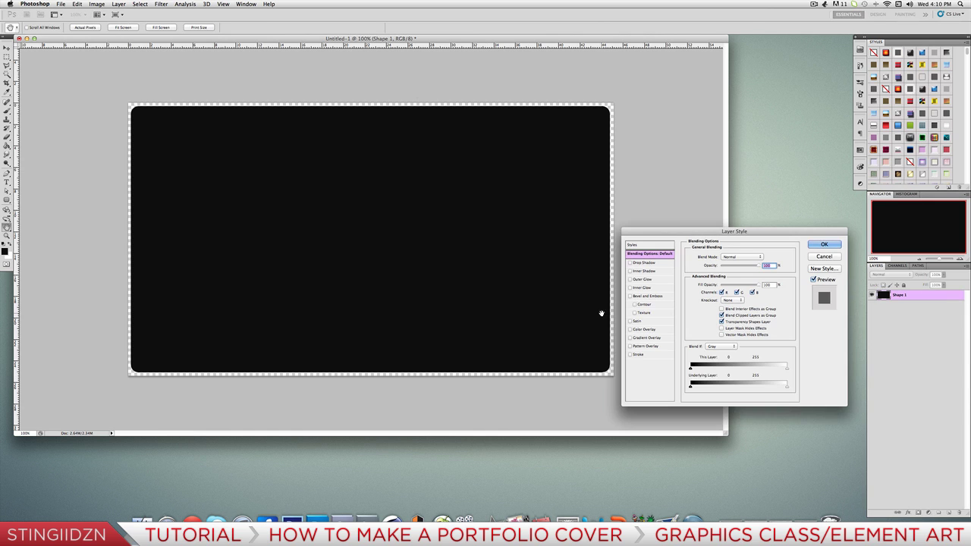
left_click(630, 262)
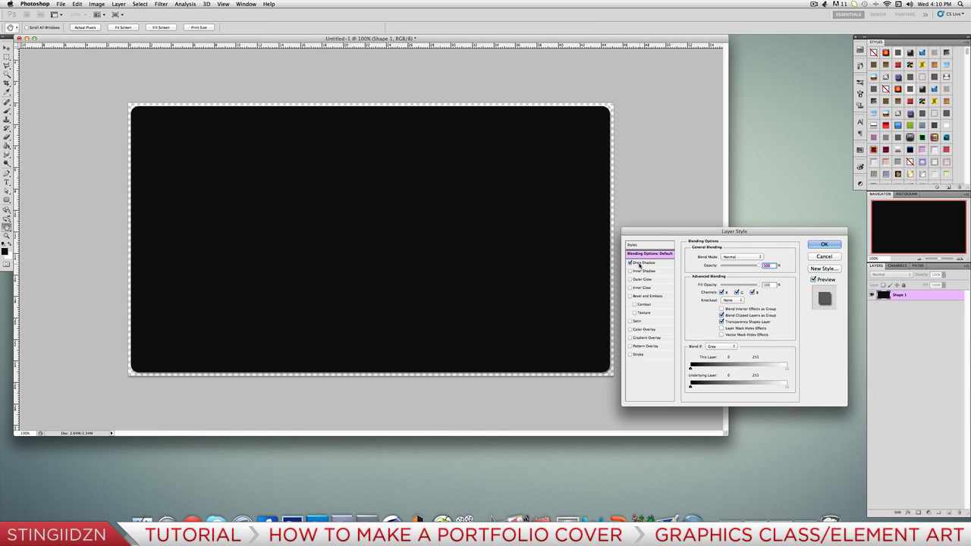
left_click(642, 263)
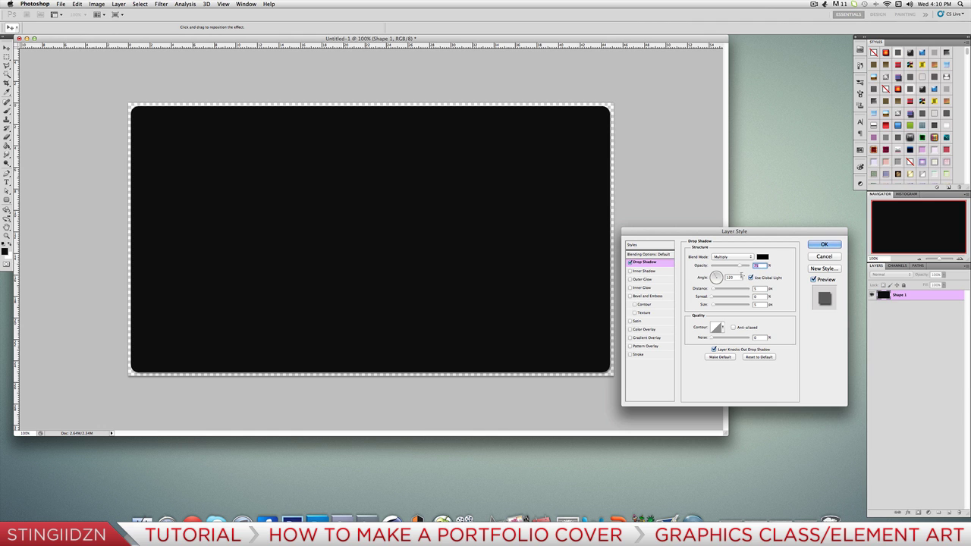
left_click(716, 273)
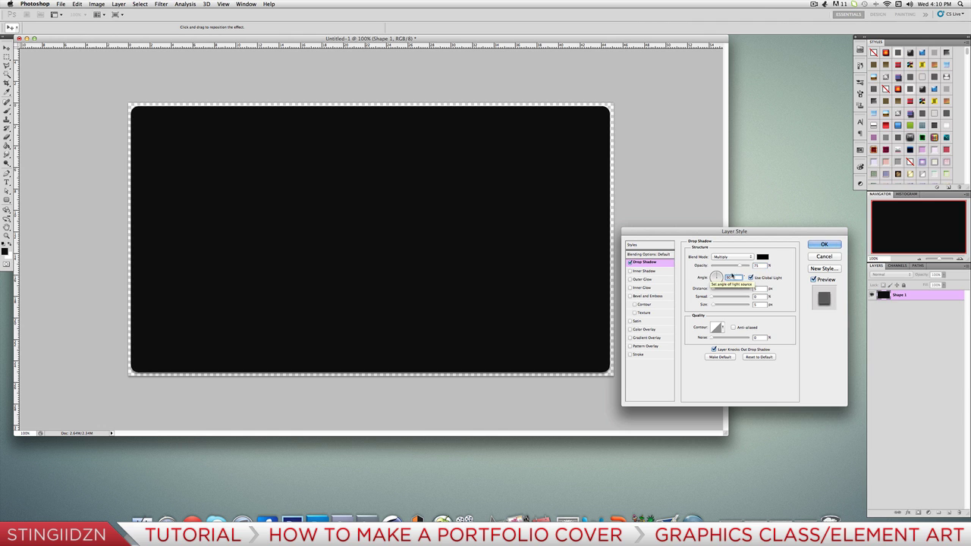
left_click(743, 260)
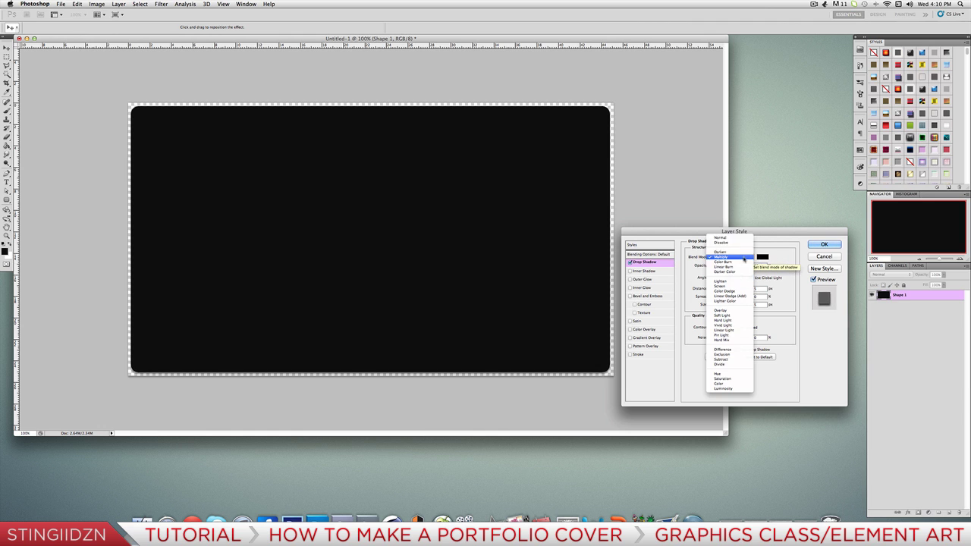
left_click(734, 241)
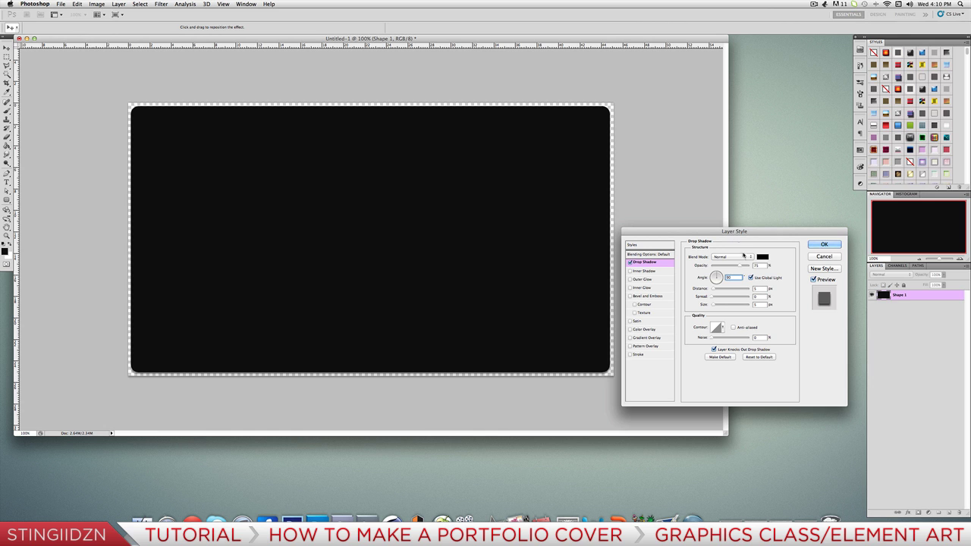
left_click_drag(740, 267, 731, 267)
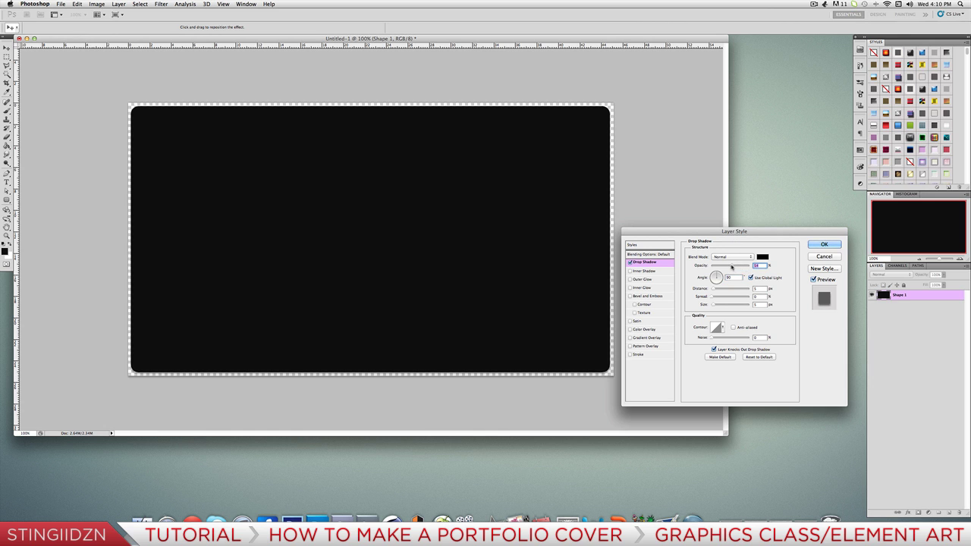
type("13")
- Set the drop shadow's color to dark grey #1b1b1b and slightly reduce its distance and size
left_click(762, 256)
left_click(547, 215)
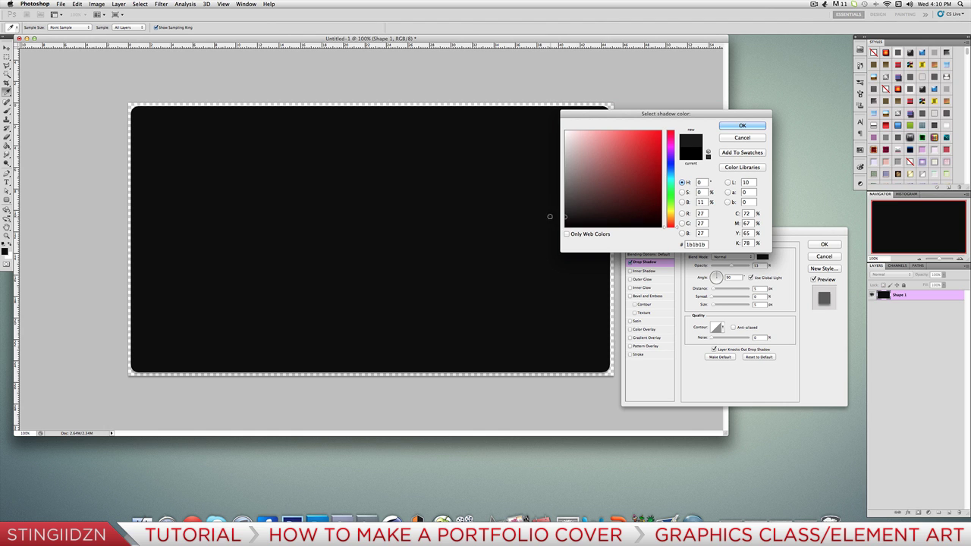
left_click(730, 127)
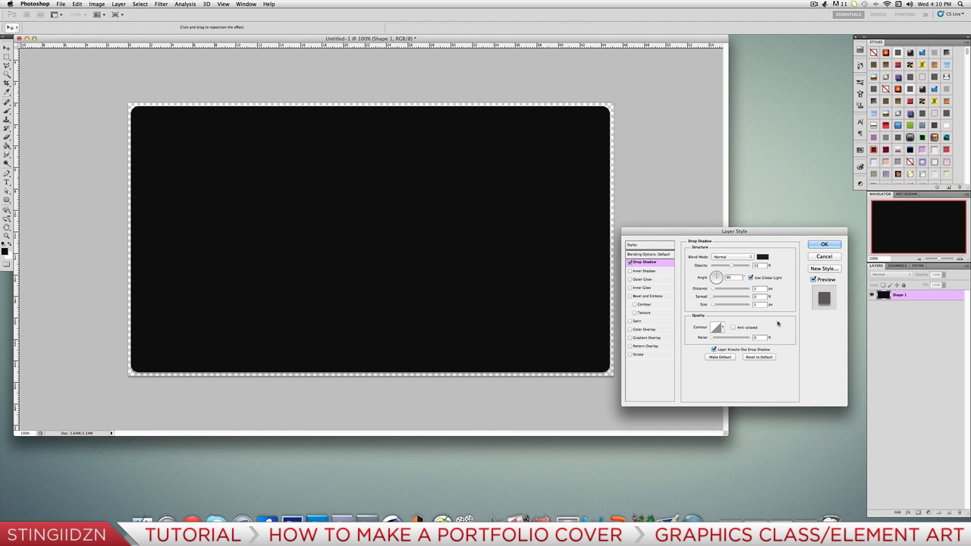
left_click_drag(714, 290, 713, 291)
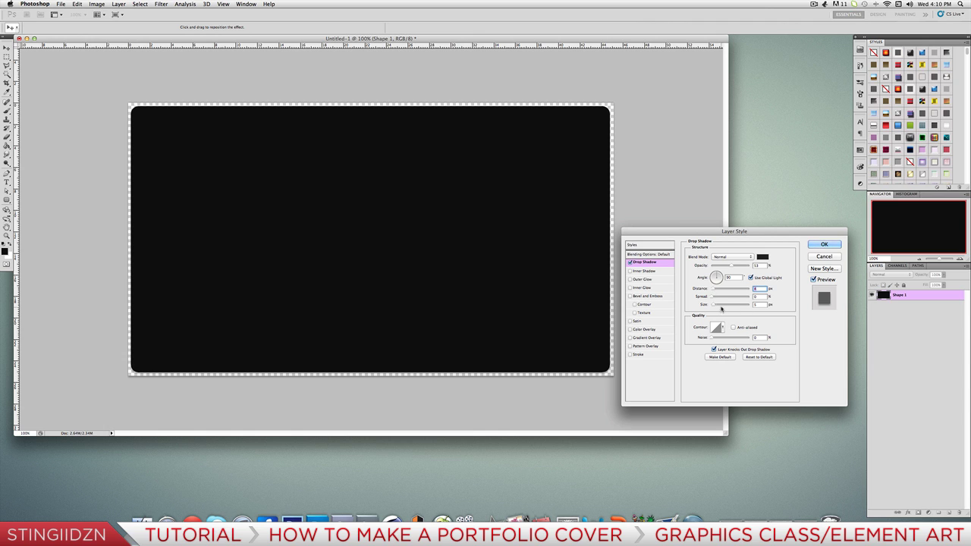
left_click_drag(713, 304, 712, 304)
- Add a gradient overlay to the rectangle at 150% scale, trying Overlay and choosing Soft Light as its blend mode
left_click(629, 337)
left_click(649, 338)
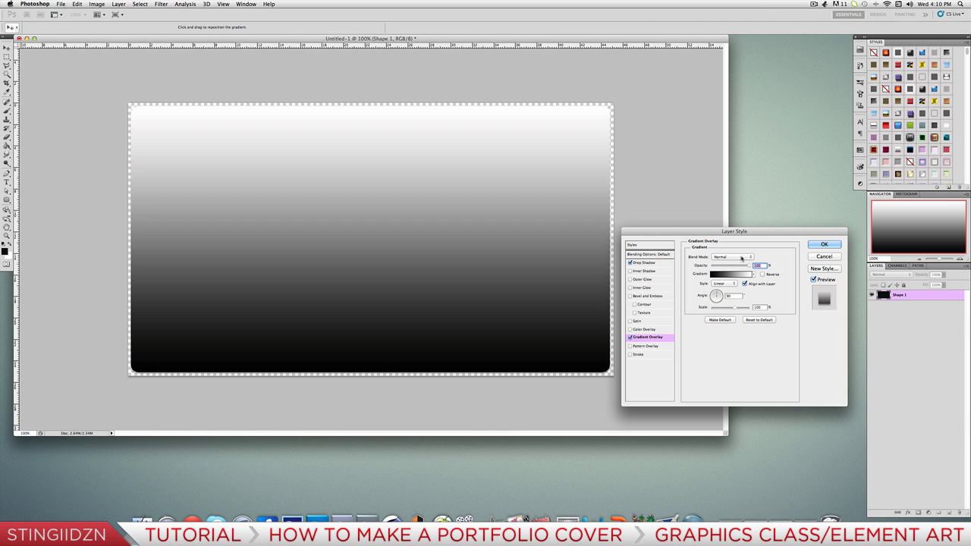
left_click(762, 308)
type("150")
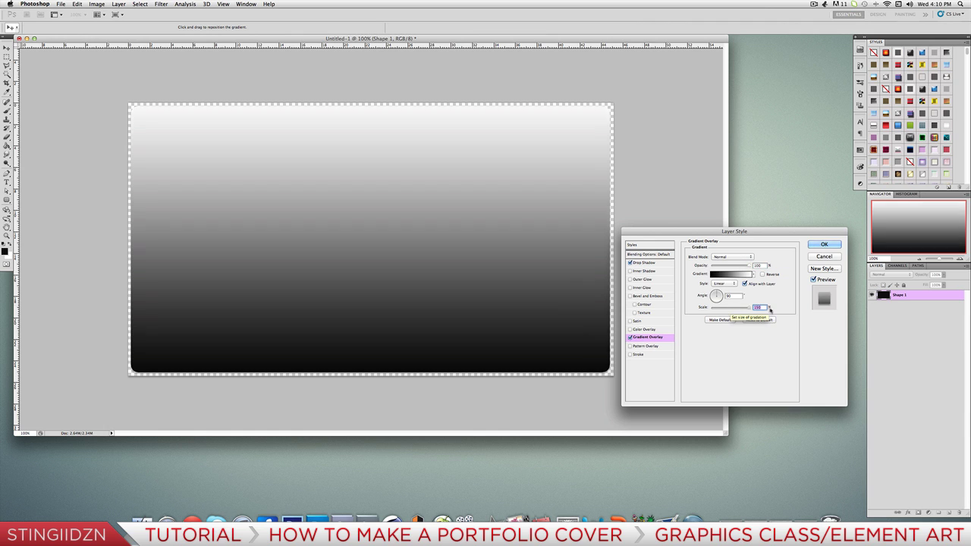
left_click(747, 259)
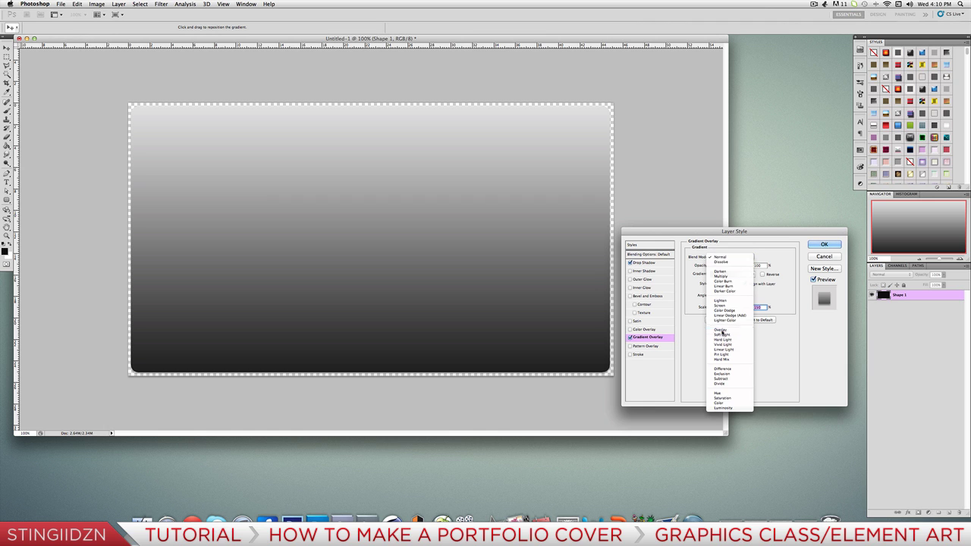
left_click(722, 332)
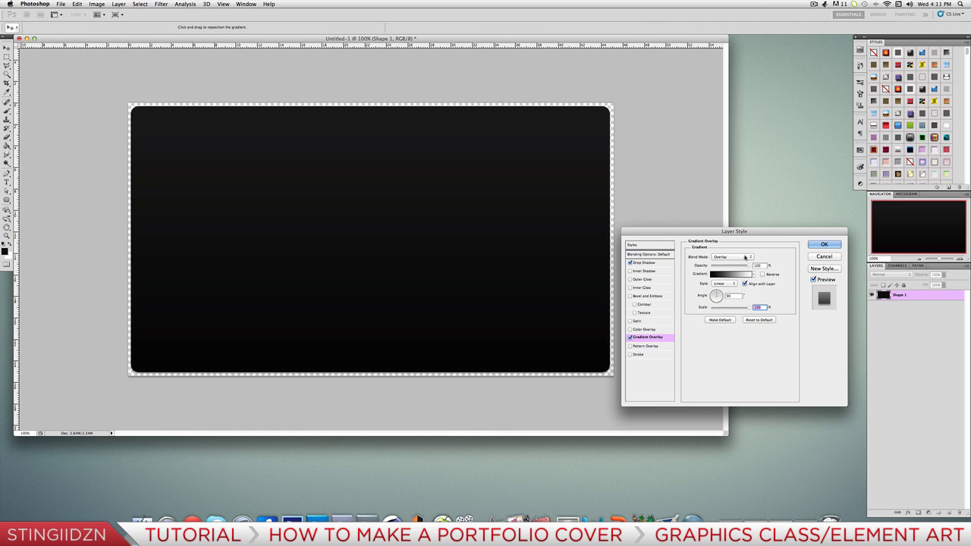
left_click(745, 257)
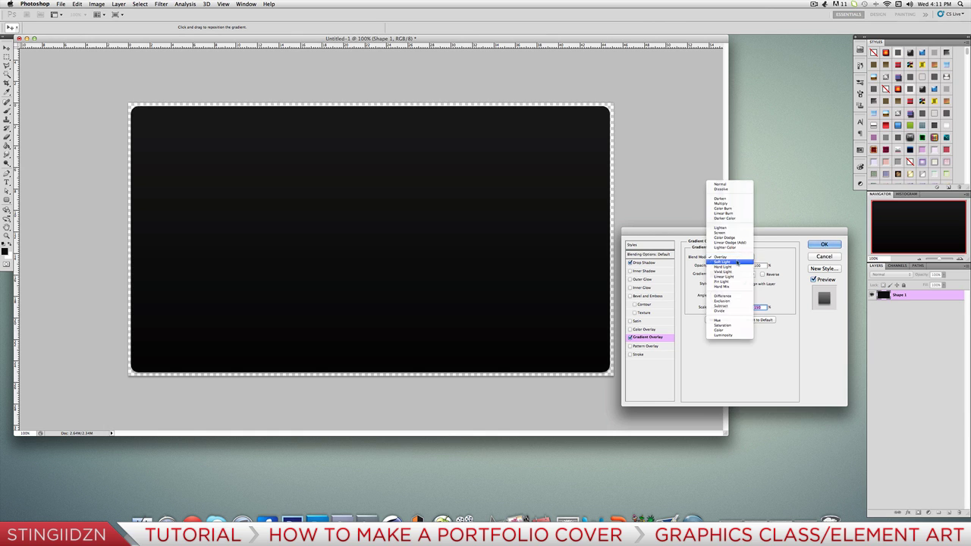
left_click(735, 262)
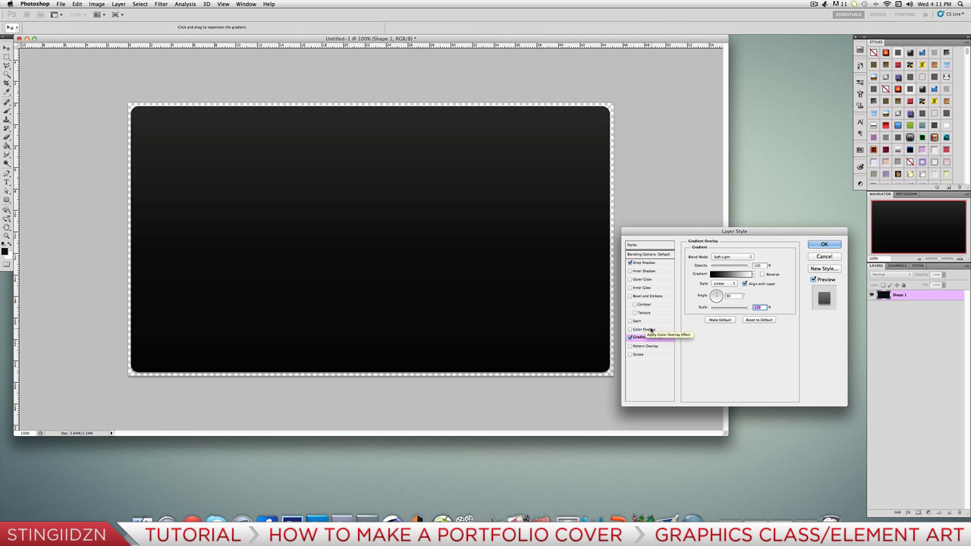
key("shift+Tab")
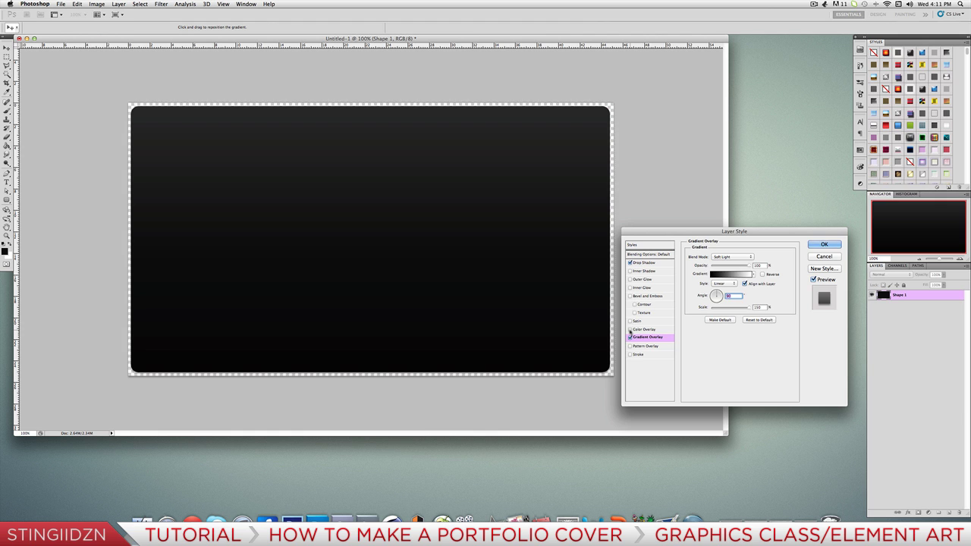
- Add a dark grey #222222 color overlay with Overlay blend mode and about 45% opacity
left_click(629, 329)
left_click(644, 329)
left_click(761, 256)
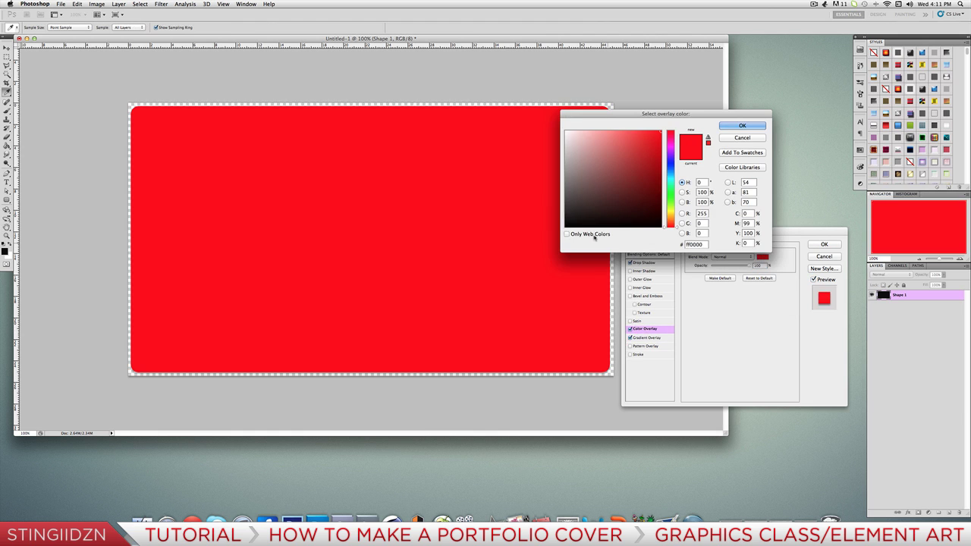
left_click_drag(581, 215, 563, 215)
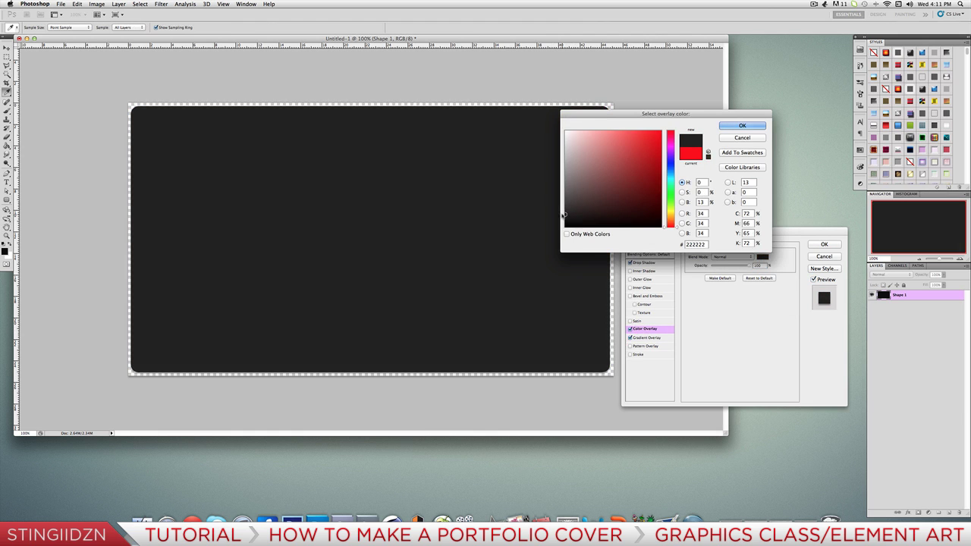
left_click(749, 125)
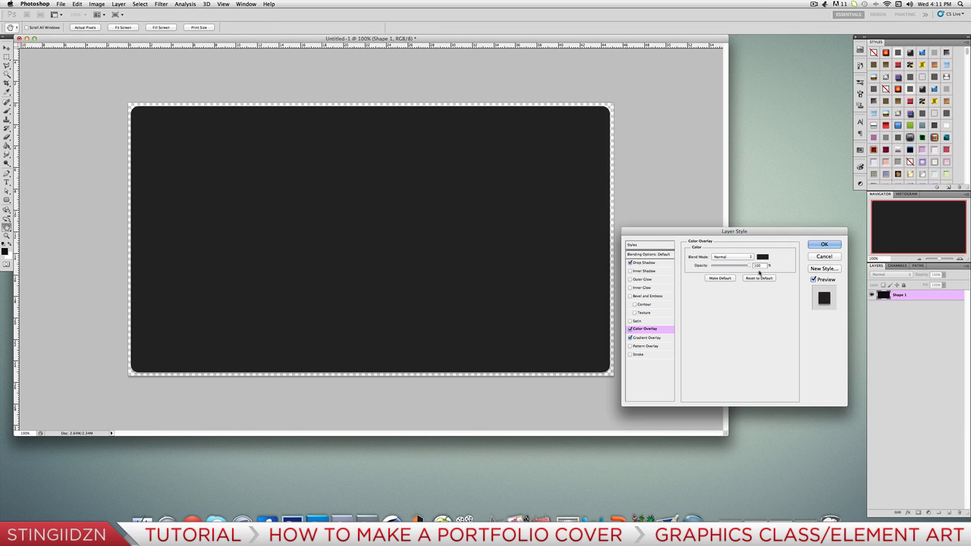
left_click(730, 257)
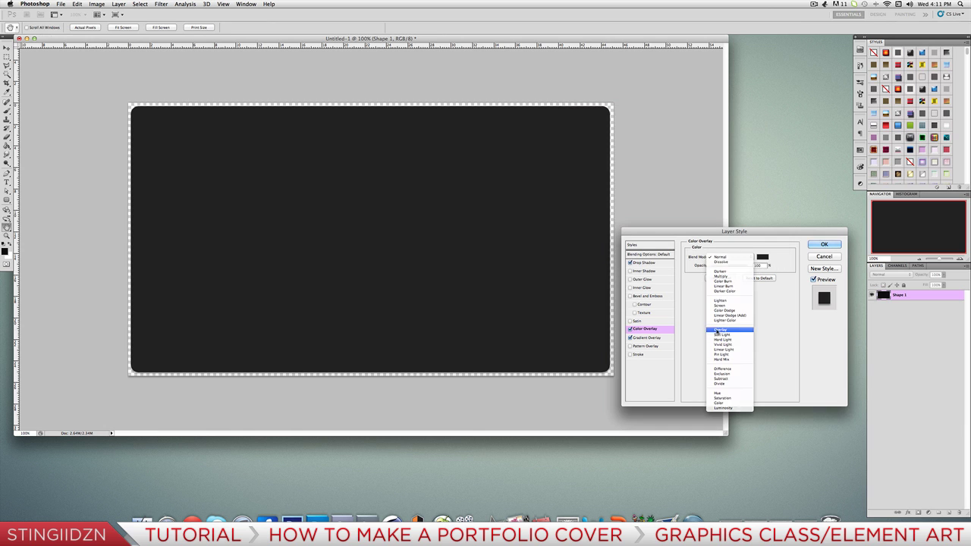
left_click(717, 331)
left_click_drag(746, 267, 728, 268)
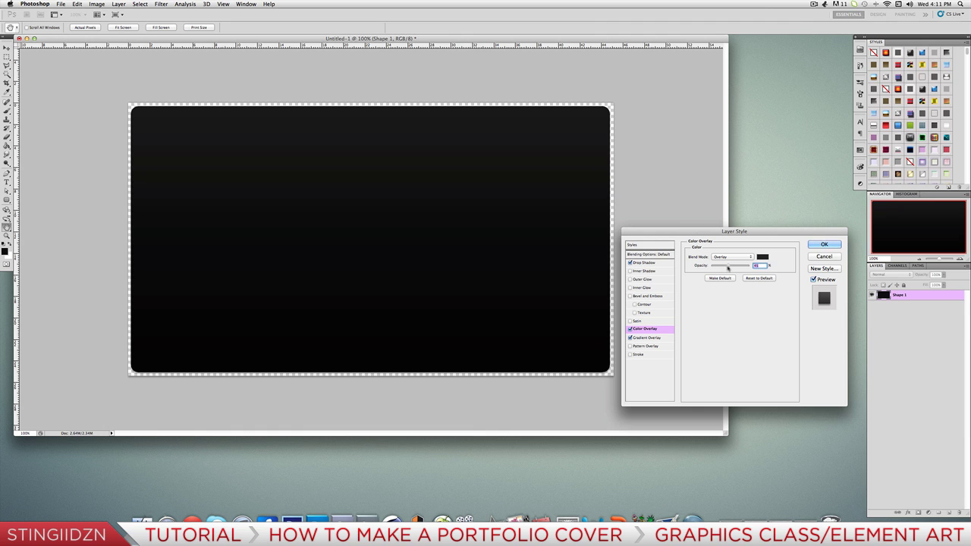
- Set the gradient overlay's blend mode to Normal and its black color stop to #2e2e2e
left_click(647, 338)
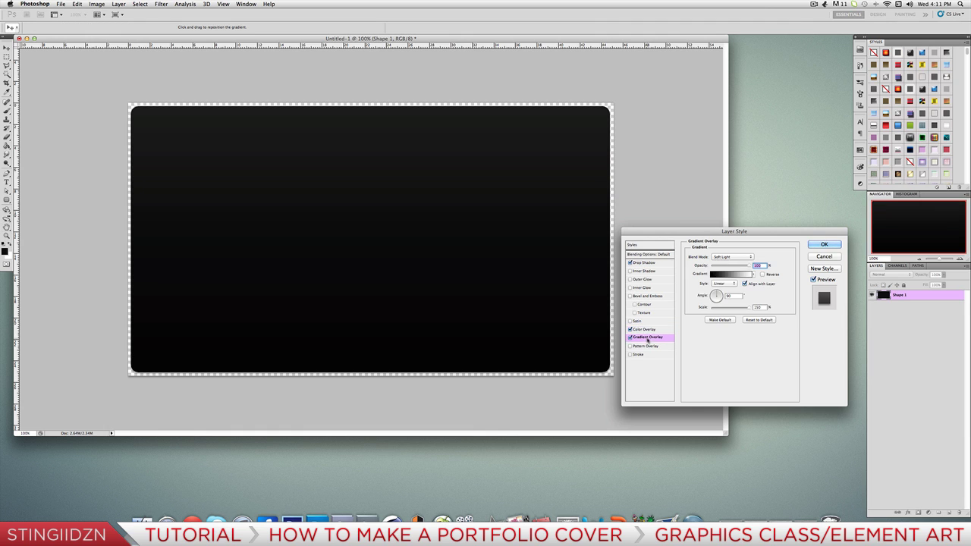
left_click(732, 257)
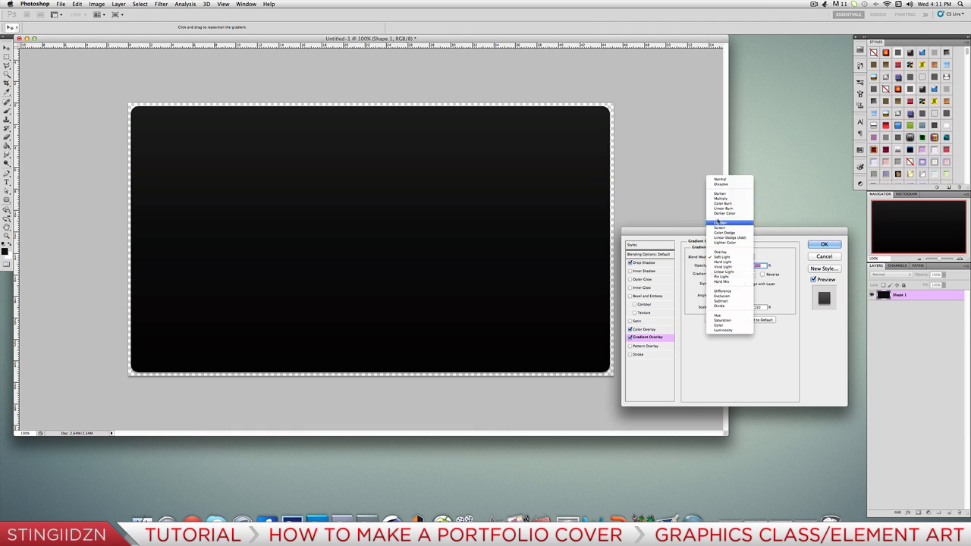
left_click(722, 180)
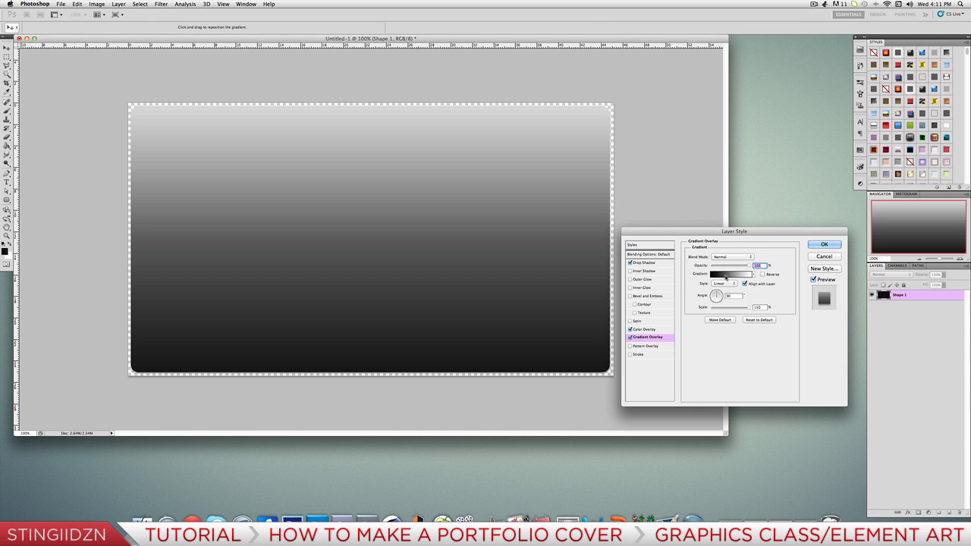
left_click(725, 275)
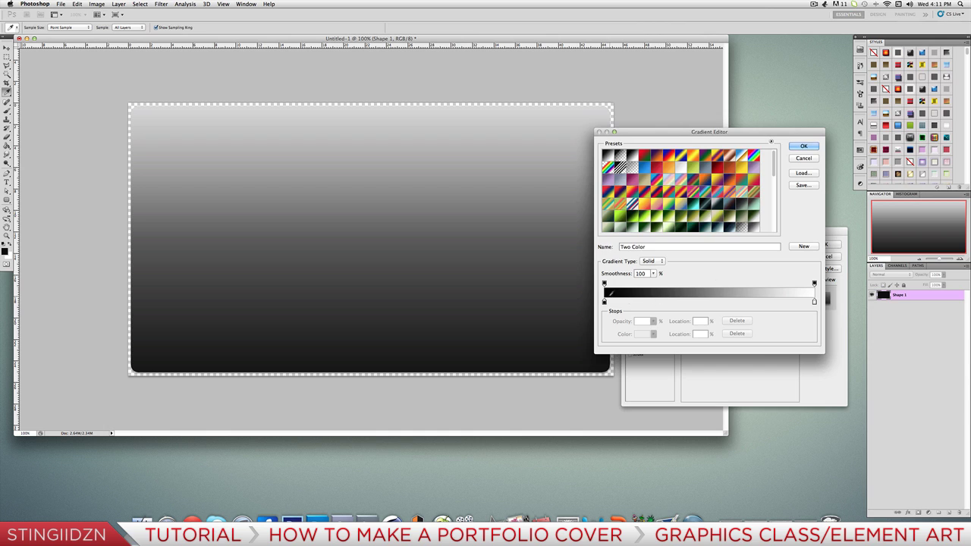
left_click(605, 301)
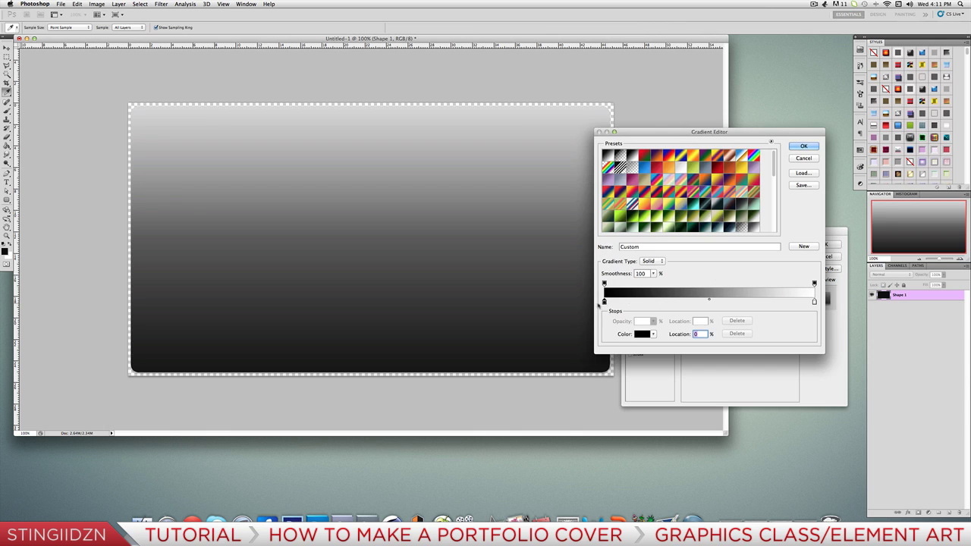
left_click(642, 334)
left_click_drag(581, 213, 548, 210)
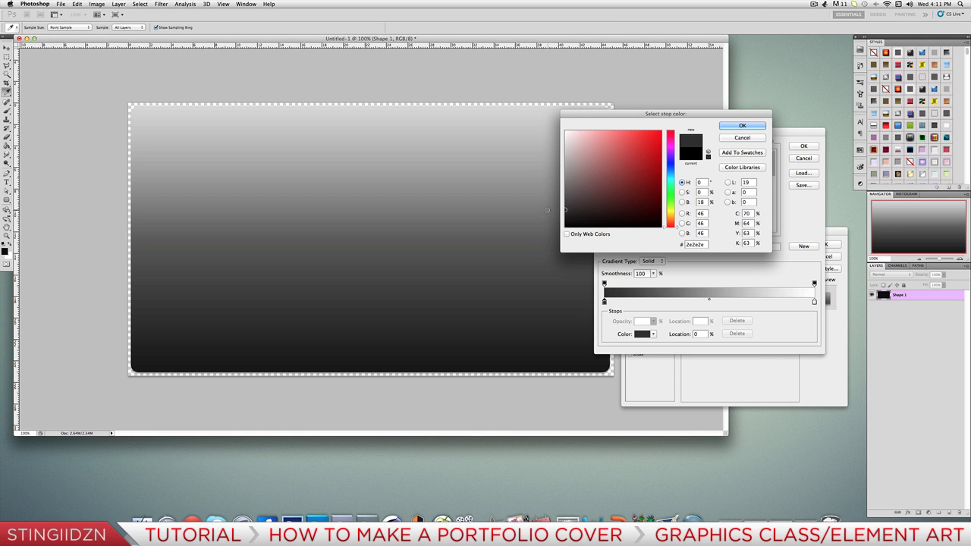
left_click(742, 125)
- Set the gradient's white end stop to dark grey #393939 and accept the edited gradient
left_click(813, 302)
left_click(643, 334)
left_click(583, 222)
left_click_drag(583, 222, 557, 203)
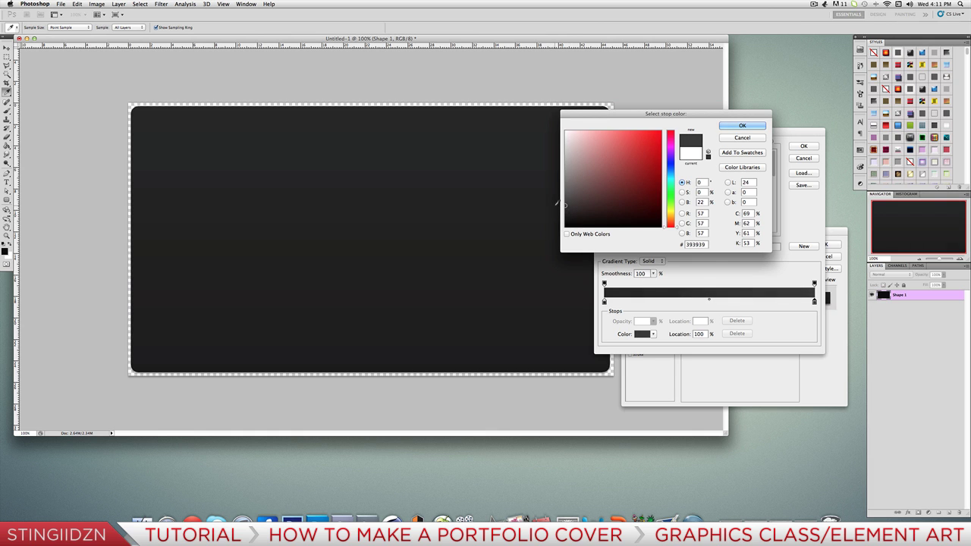
left_click(742, 125)
left_click(803, 146)
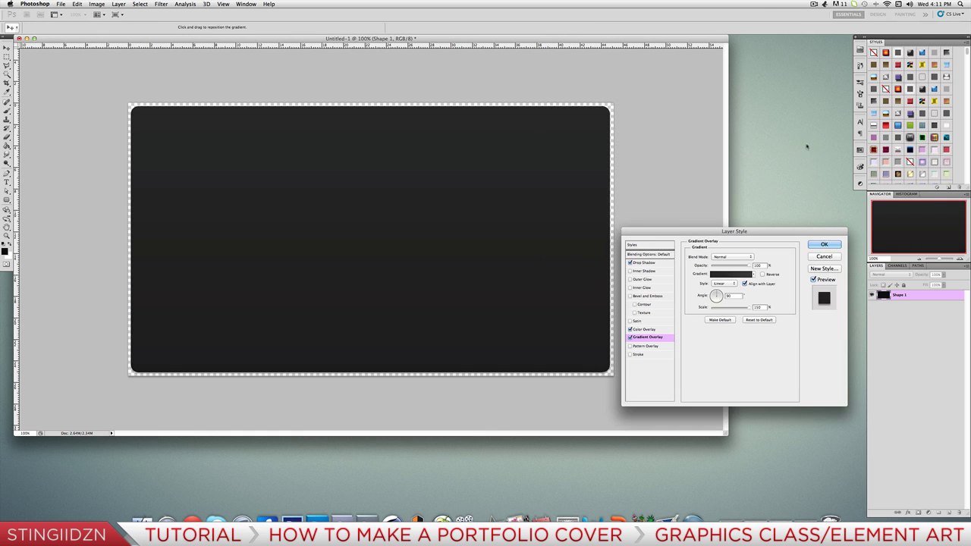
- Keep the gradient overlay's Linear style and reduce its opacity to about 70%
left_click(729, 283)
left_click(724, 284)
left_click_drag(750, 263, 738, 267)
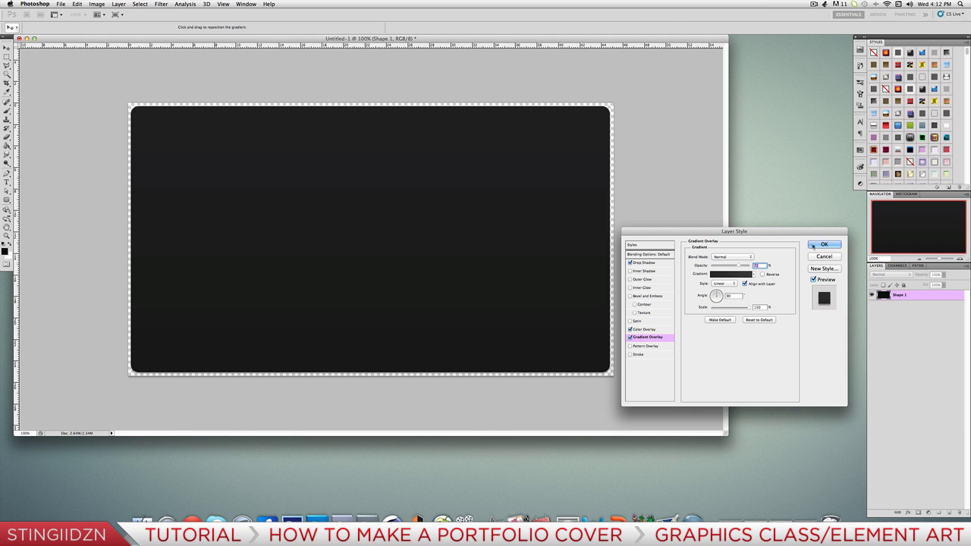
- Add a stroke to the rectangle layer and set its color to light grey
left_click(630, 355)
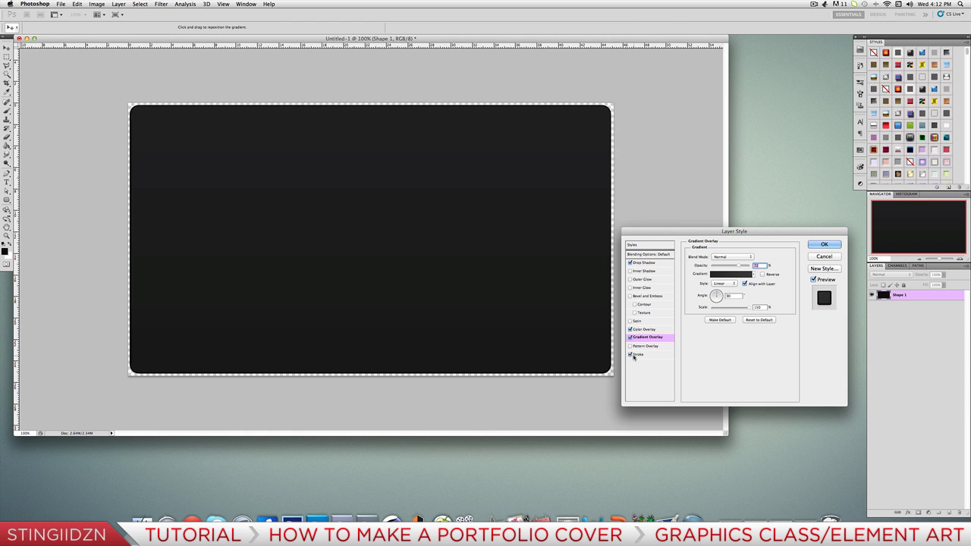
left_click(637, 354)
left_click(706, 308)
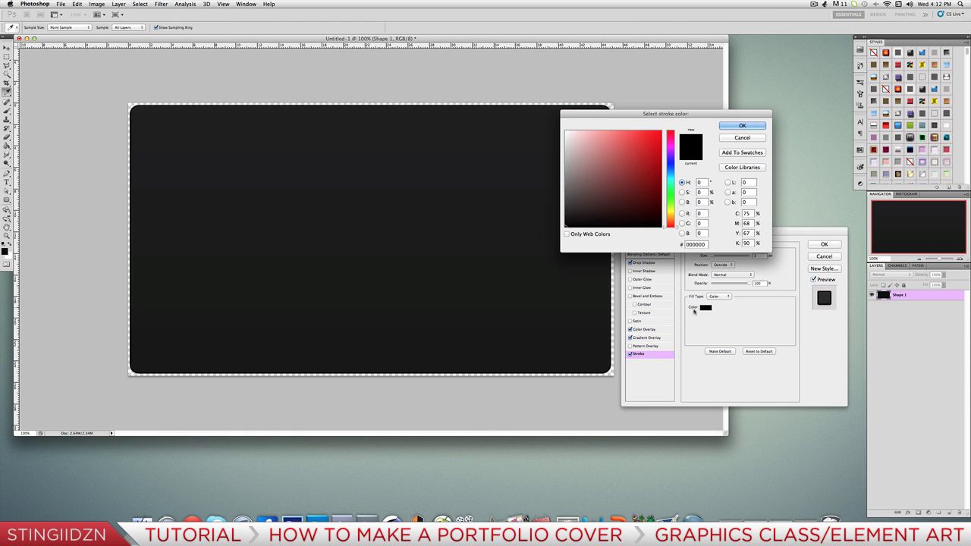
left_click(565, 146)
left_click(741, 127)
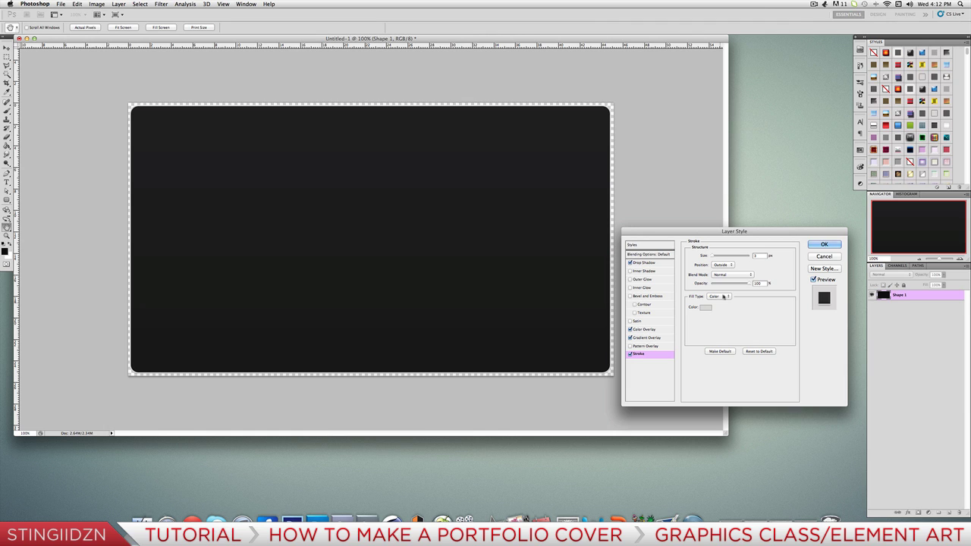
- Set the outside stroke's blend mode to Overlay, strongly reduce its opacity, and apply the layer style
double_click(758, 255)
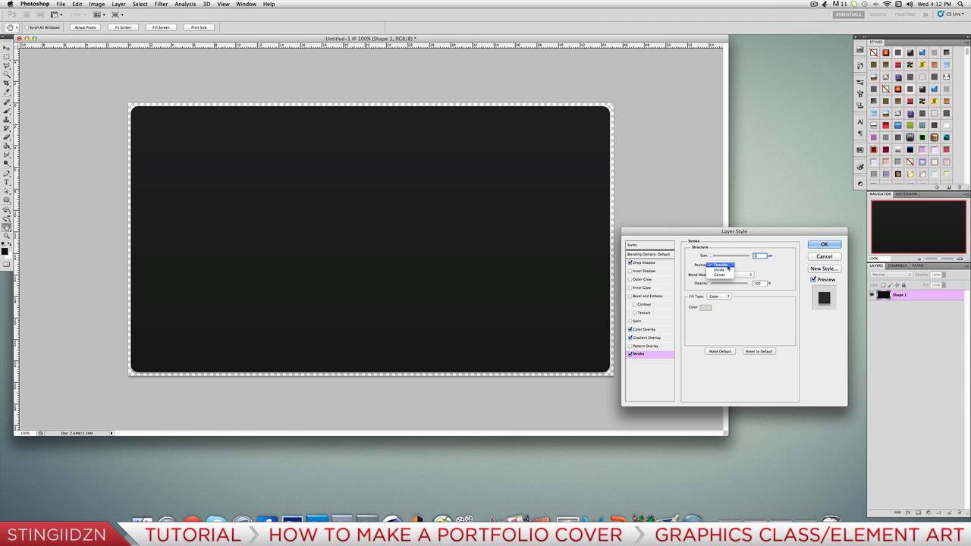
left_click(730, 274)
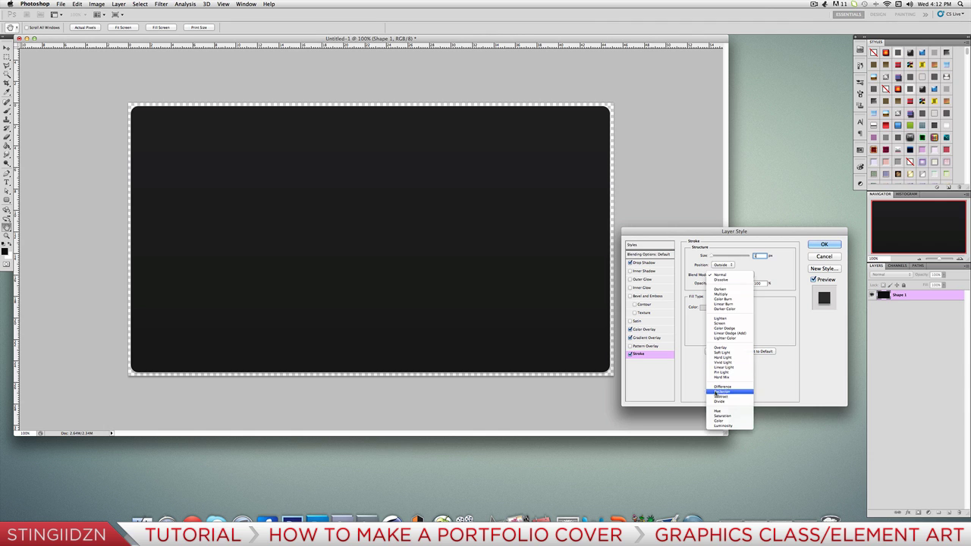
left_click(722, 348)
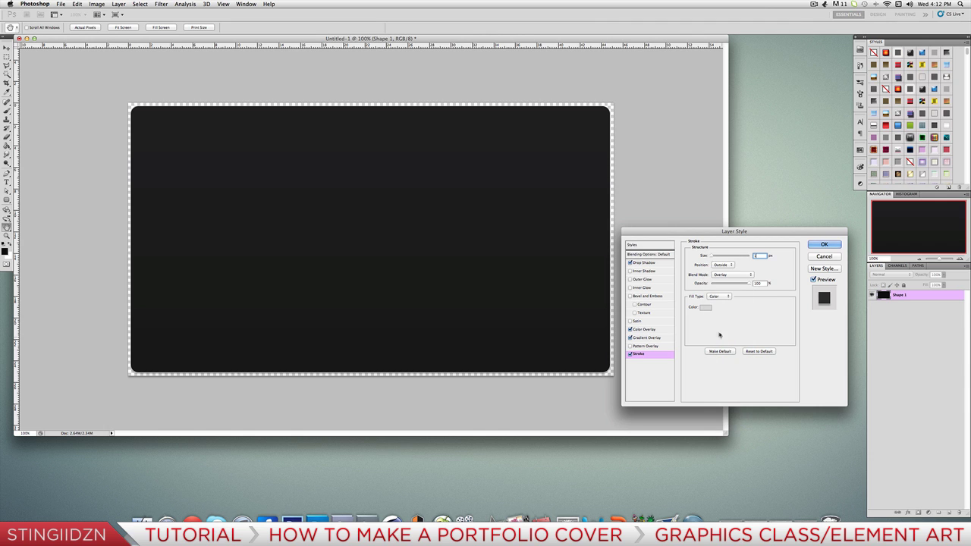
left_click_drag(755, 285, 720, 285)
left_click_drag(716, 283, 721, 284)
left_click(825, 245)
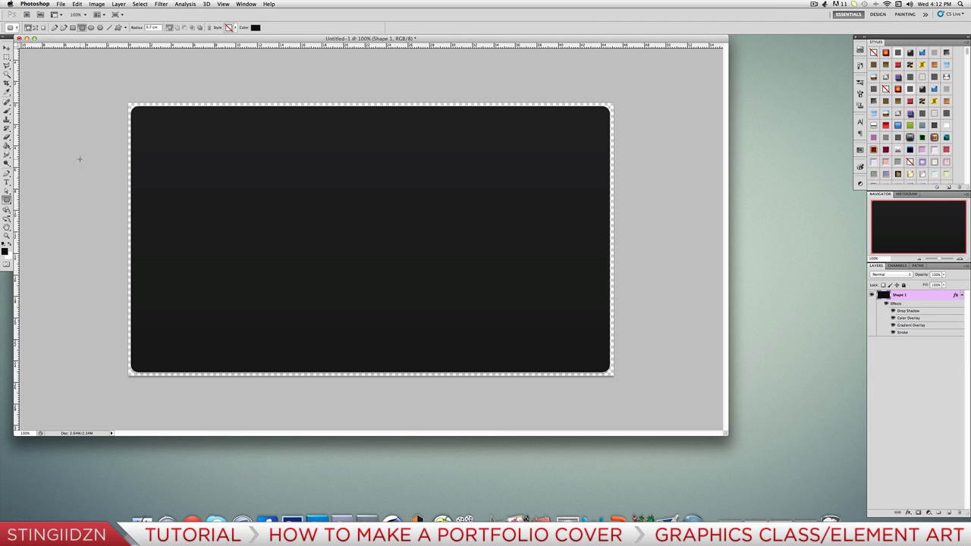
- Collapse the layer's effects list and add the capitalized text STINGIIDZN in Gotham Medium near the rectangle's upper edge
left_click(961, 295)
left_click(7, 182)
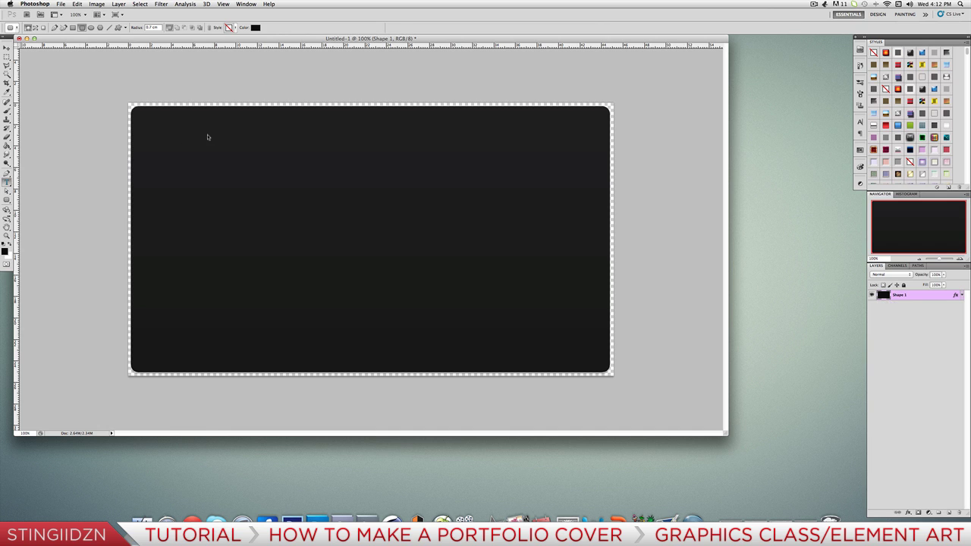
left_click(206, 134)
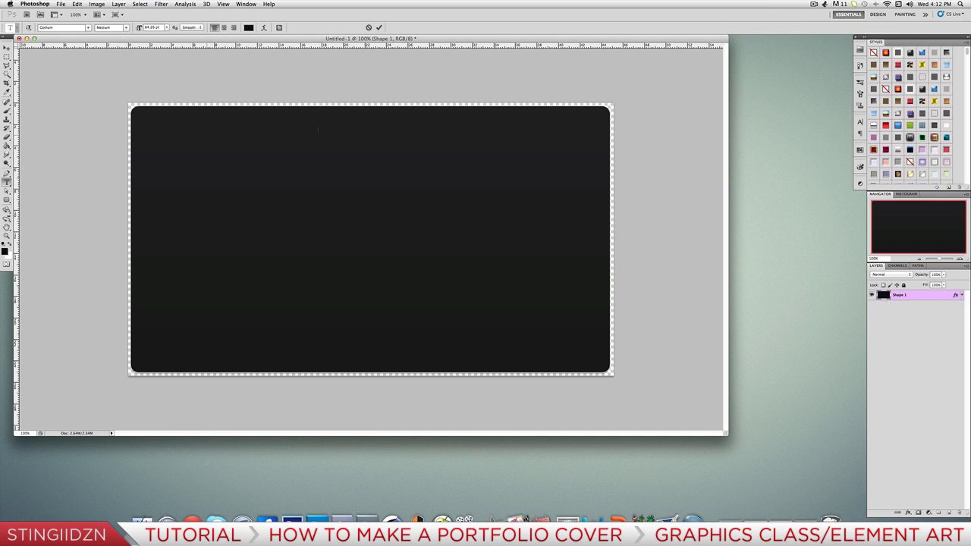
type("StingiiDzn")
key("shift+Left")
key("shift+Left")
key("shift+Left")
key("shift+Left")
key("shift+Left")
key("shift+Left")
key("shift+Left")
key("shift+Left")
key("shift+Left")
type("TINGIIDZN")
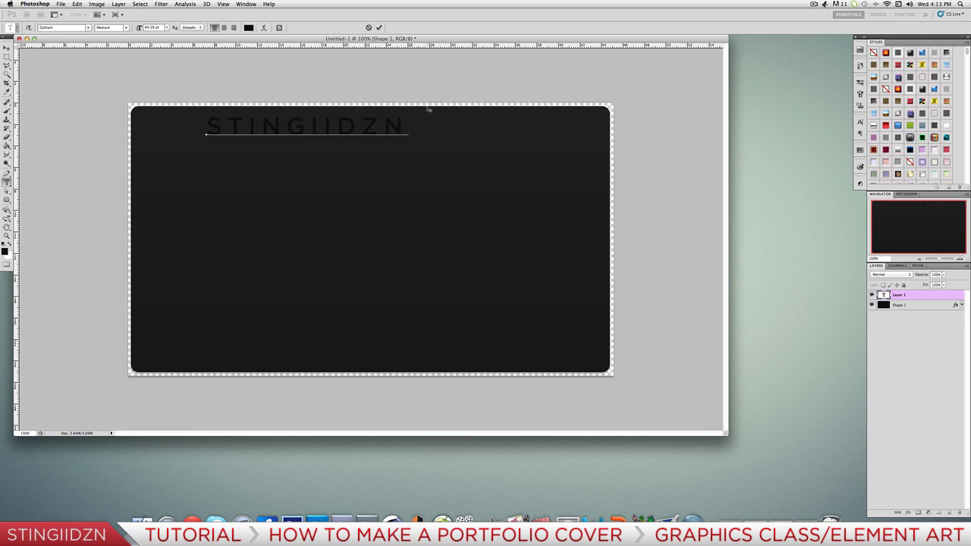
double_click(351, 122)
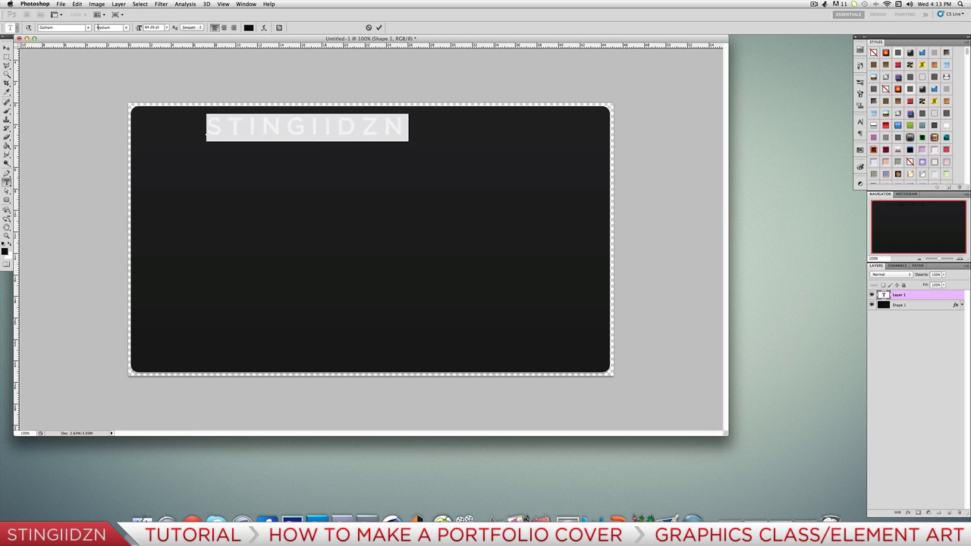
left_click(380, 28)
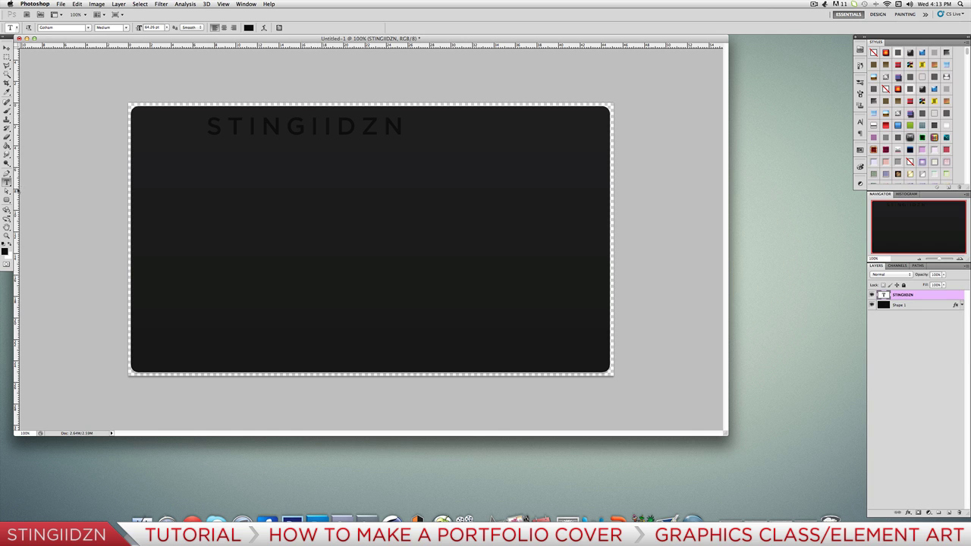
- Place one vertical and one horizontal guide crossing at the center of the canvas
left_click_drag(16, 188, 370, 194)
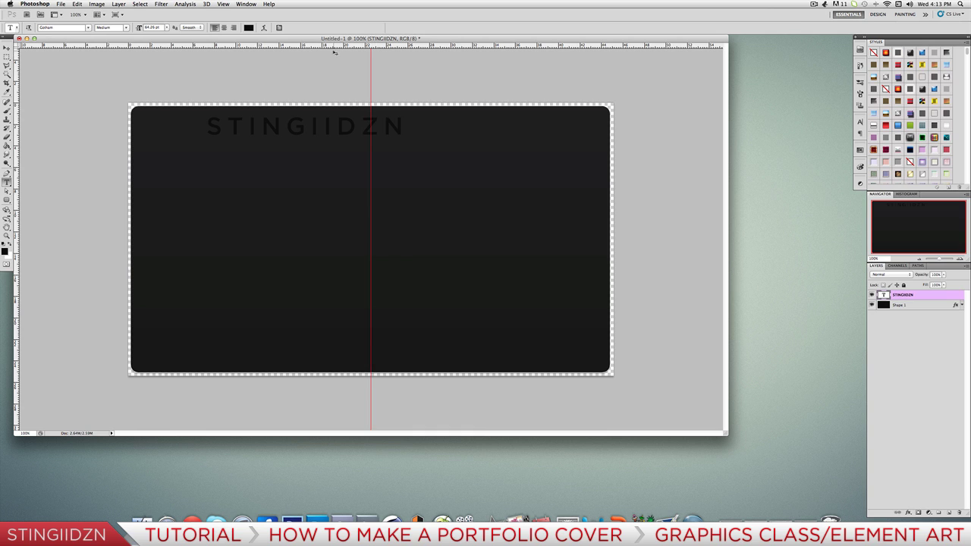
left_click_drag(342, 46, 356, 242)
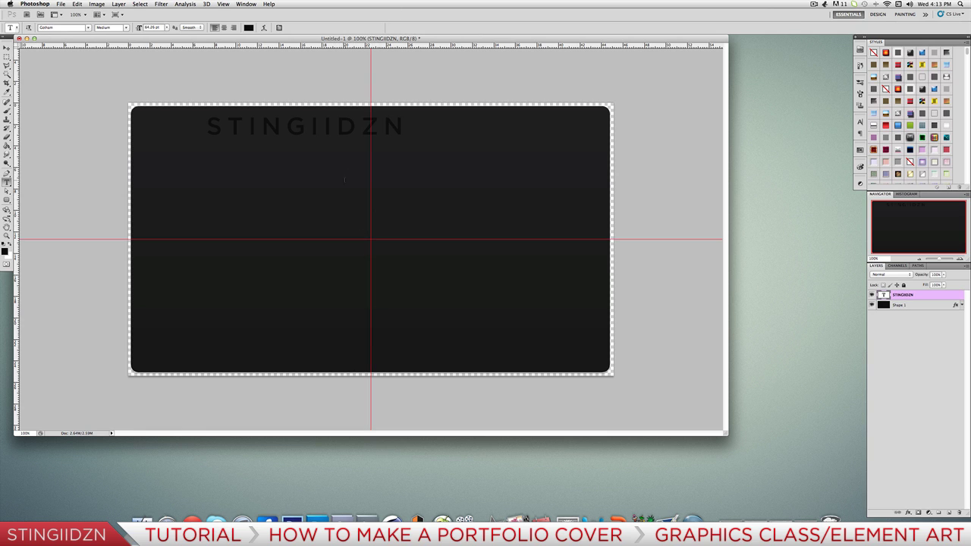
- Scale the STINGIIDZN title up to about 116% and center it on the vertical guide near the rectangle's upper edge
key("super+t")
left_click_drag(337, 127, 402, 126)
key("Up")
key("Up")
key("Up")
mouse_move(472, 139)
left_mouse_down()
mouse_move(504, 144)
mouse_move(465, 129)
left_mouse_up()
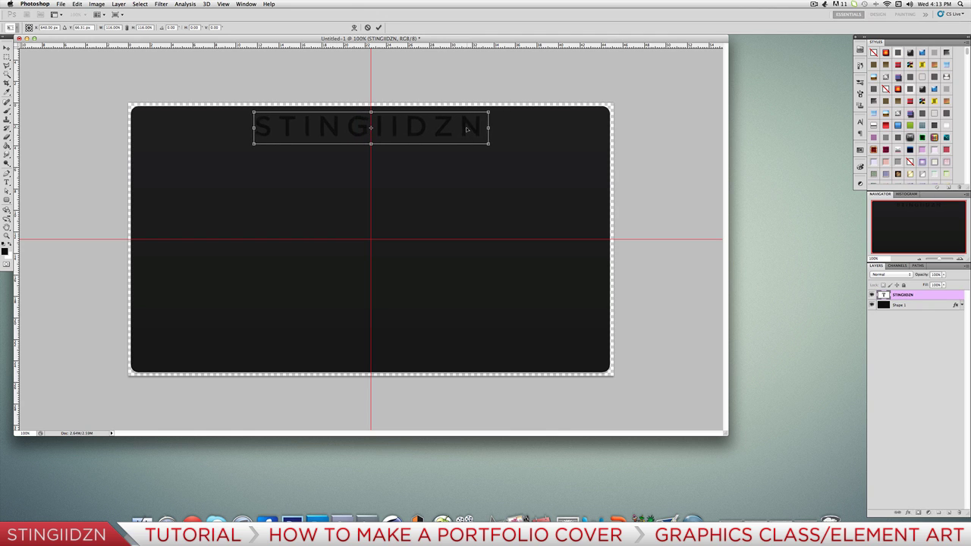
key("Right")
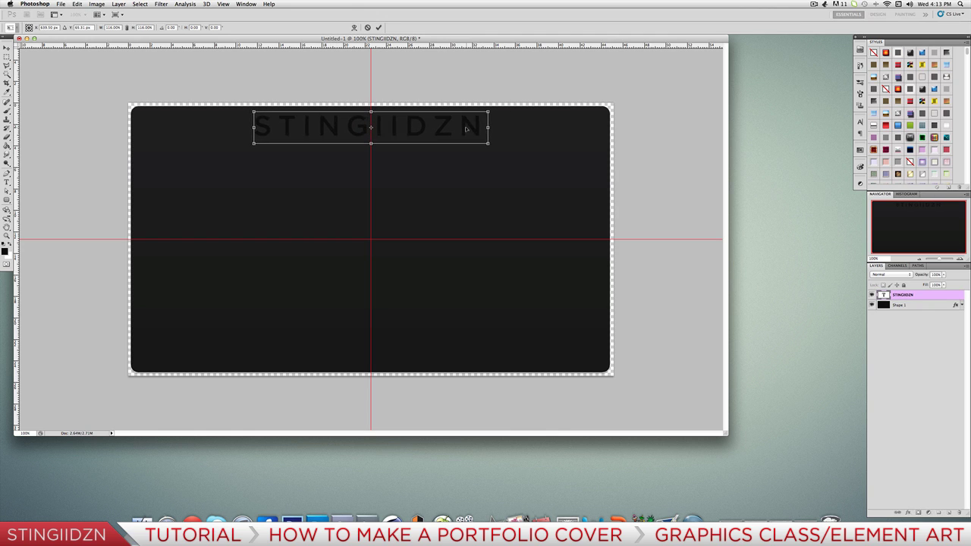
key("Return")
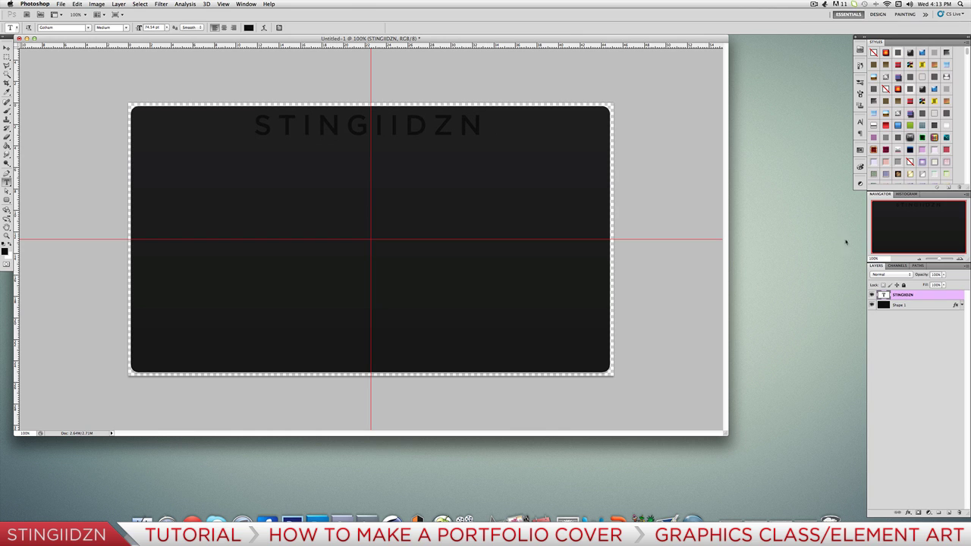
- Add a drop shadow to the STINGIIDZN text layer with 100% opacity and dark grey color 323232
double_click(957, 296)
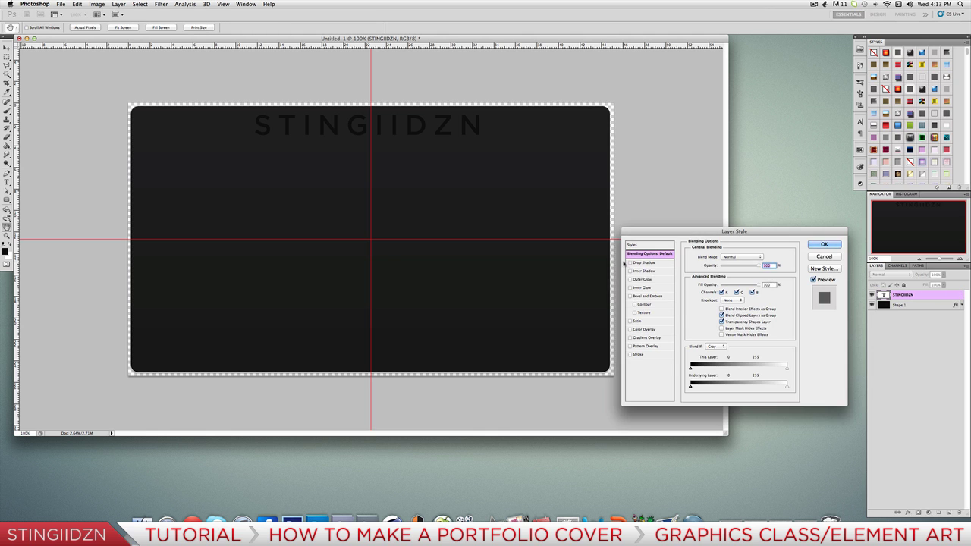
left_click(630, 263)
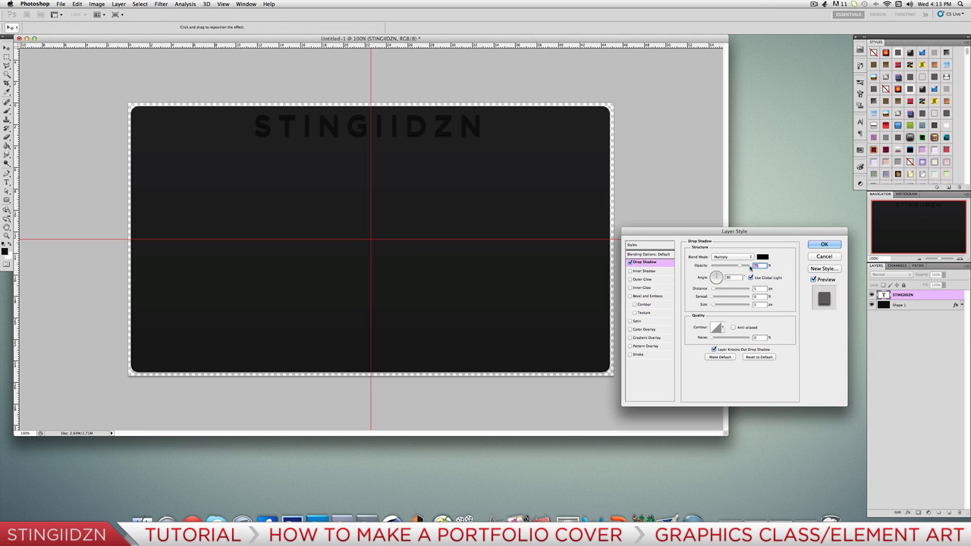
left_click_drag(743, 265, 761, 267)
left_click(763, 257)
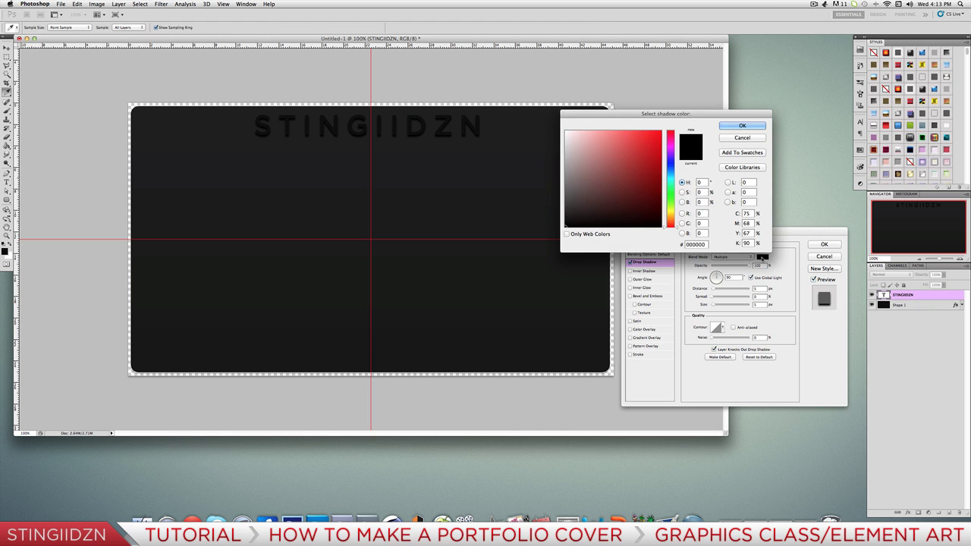
left_click_drag(564, 220, 565, 207)
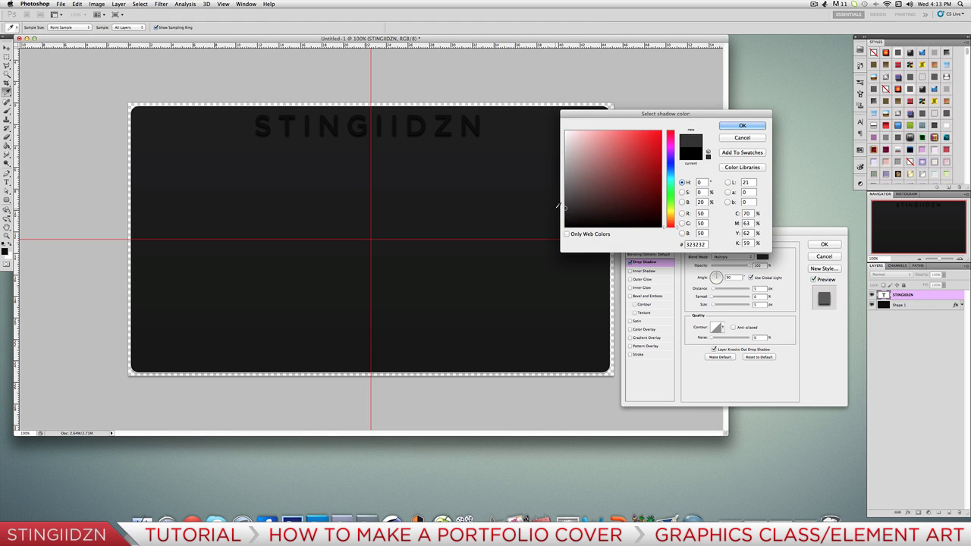
left_click(741, 125)
- Set the title's drop shadow distance to 2 px and reduce the shadow's size
double_click(763, 288)
type("2")
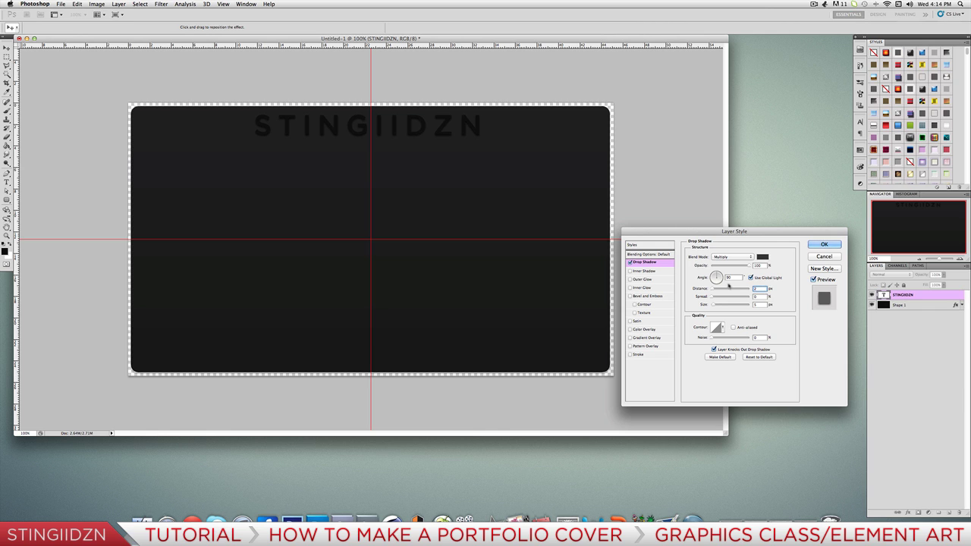
double_click(753, 304)
type("4")
left_click_drag(713, 306, 712, 305)
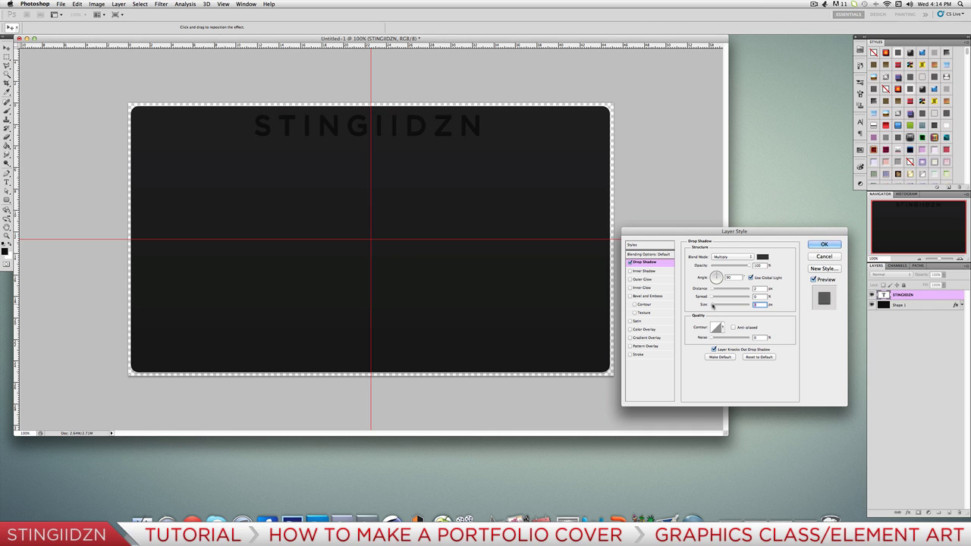
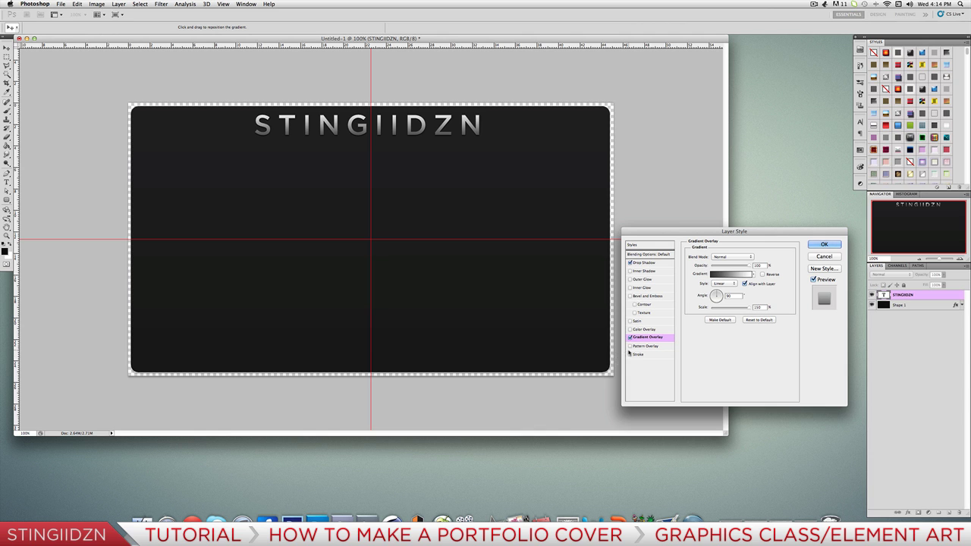
- Add an outside stroke to the title text and set its color to light grey e8e8e8
left_click(630, 354)
left_click(639, 354)
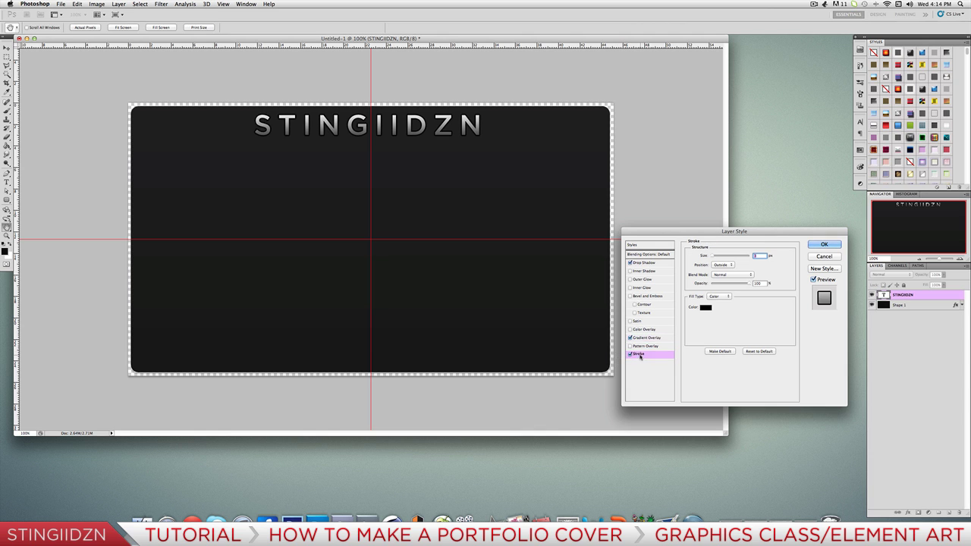
left_click(705, 308)
left_click(542, 138)
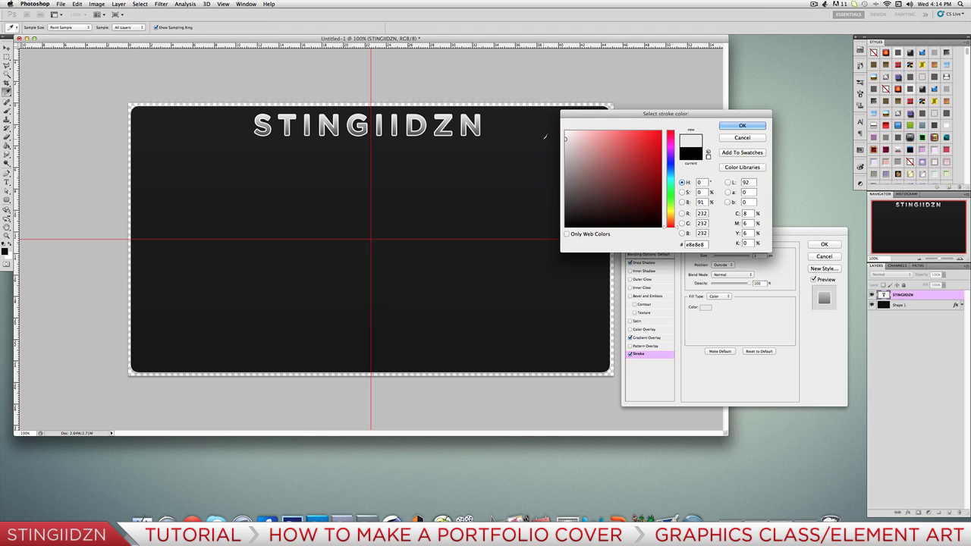
left_click(725, 127)
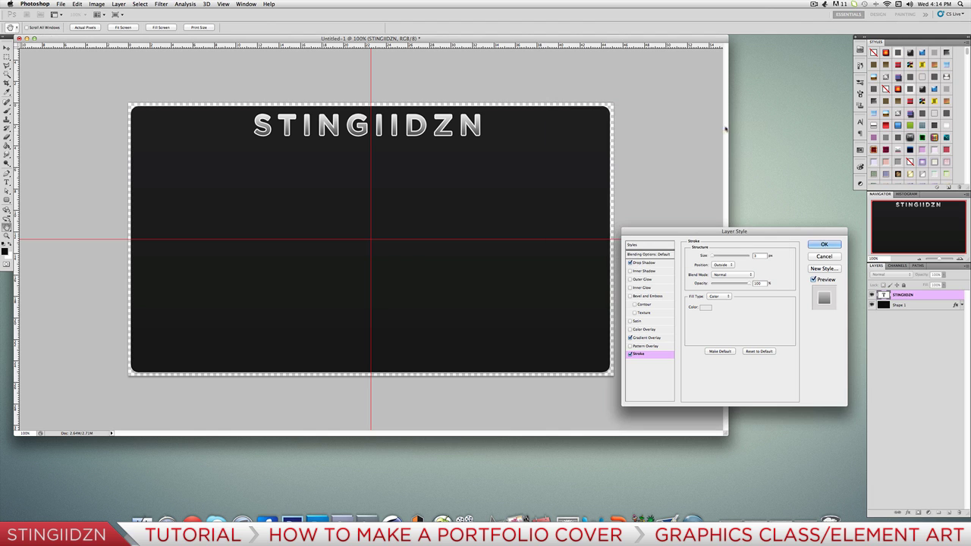
- Switch the title stroke's fill to a linear gradient with a -90° angle and 123% scale
left_click(720, 297)
left_click(713, 304)
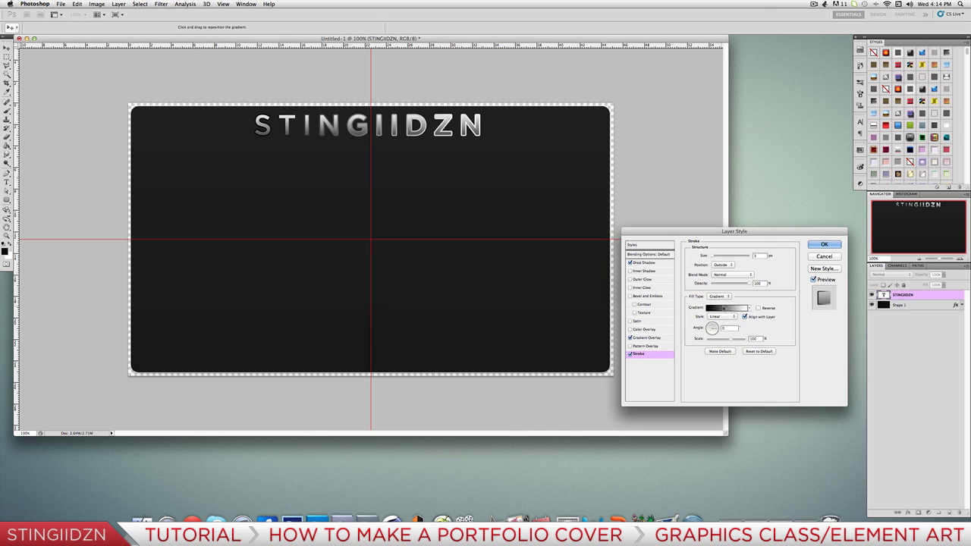
left_click(730, 328)
type("90")
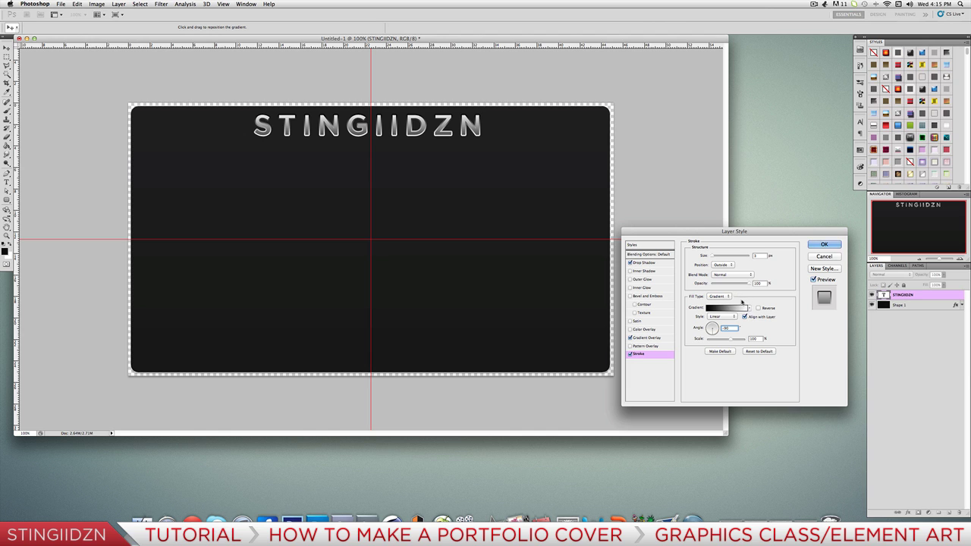
type("-90")
left_click_drag(732, 341, 737, 342)
- Lower the title stroke's opacity strongly, reverse its gradient, and apply the layer style
left_click(755, 254)
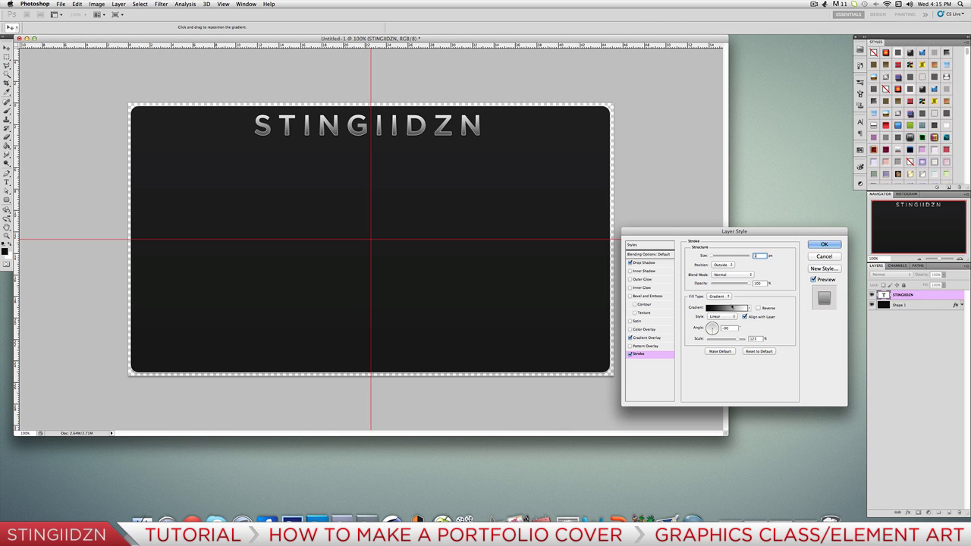
left_click_drag(750, 282, 727, 286)
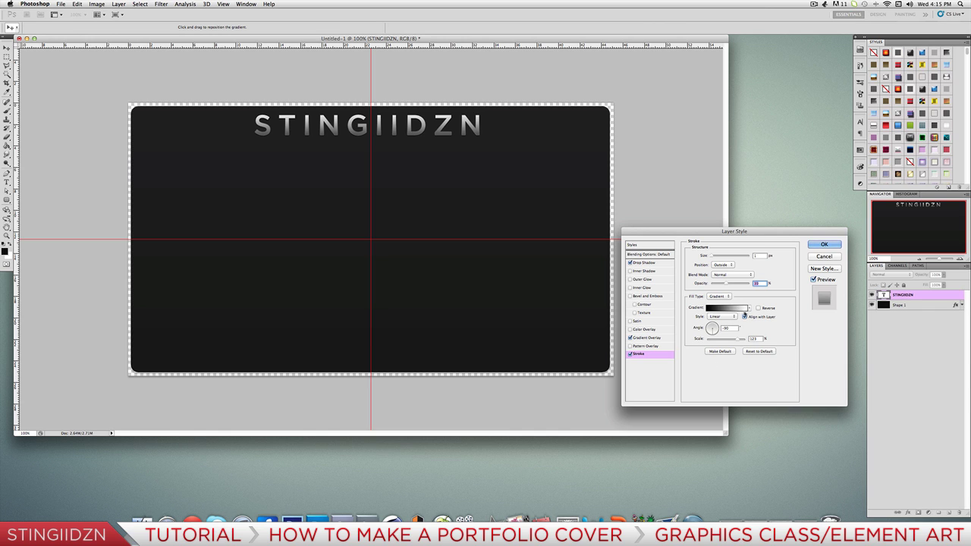
left_click(757, 308)
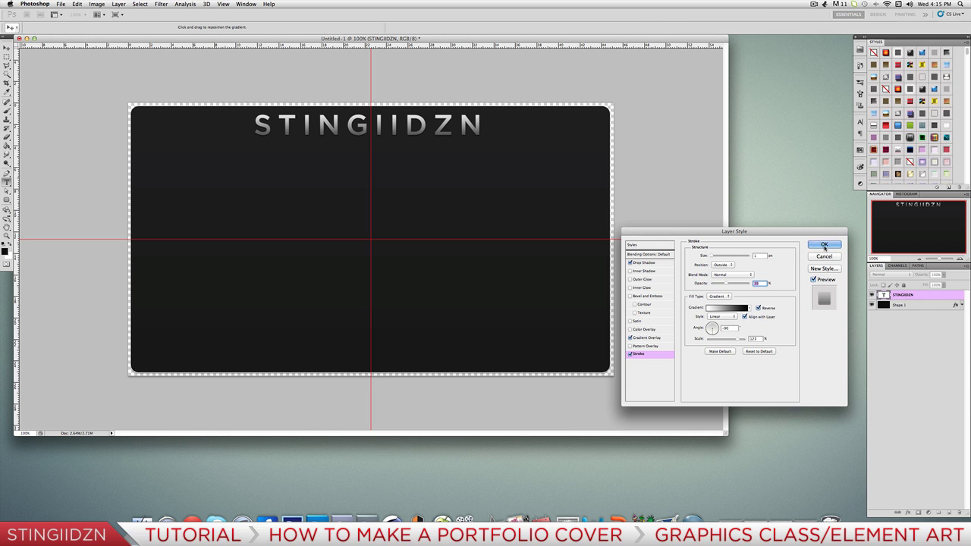
left_click(824, 245)
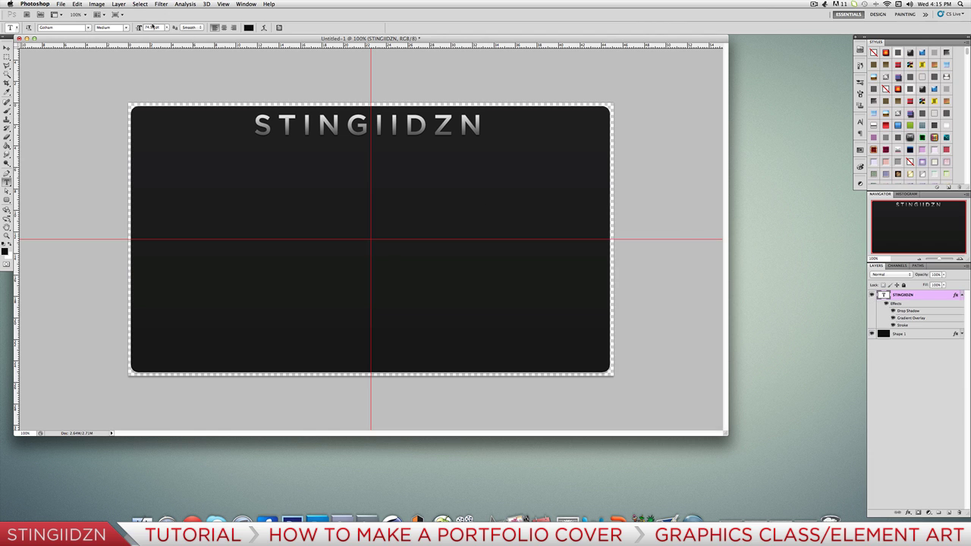
- Place Stingy Grey.png from the STINGY GRAFFITI folder, inside Graffitis in Documents > Stingii Designs, into the document
left_click(60, 5)
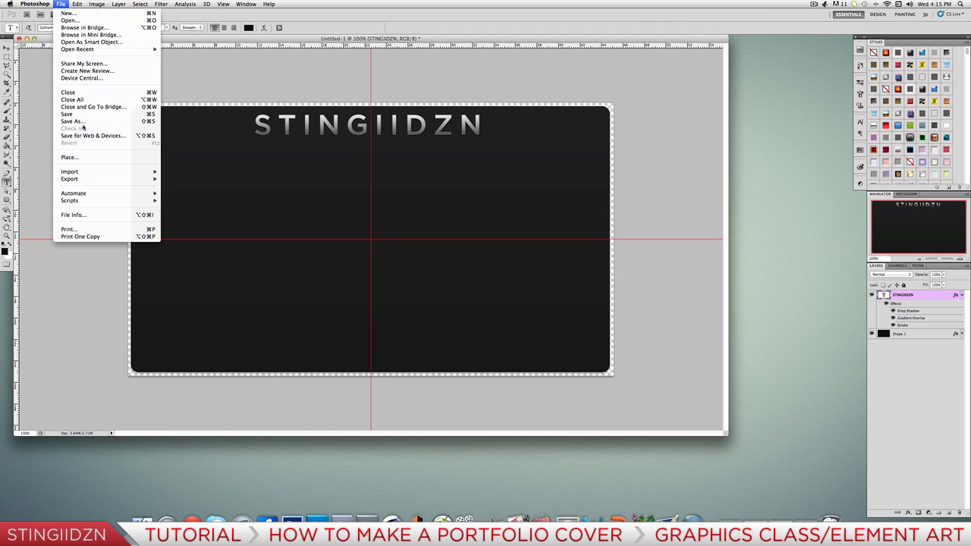
left_click(72, 158)
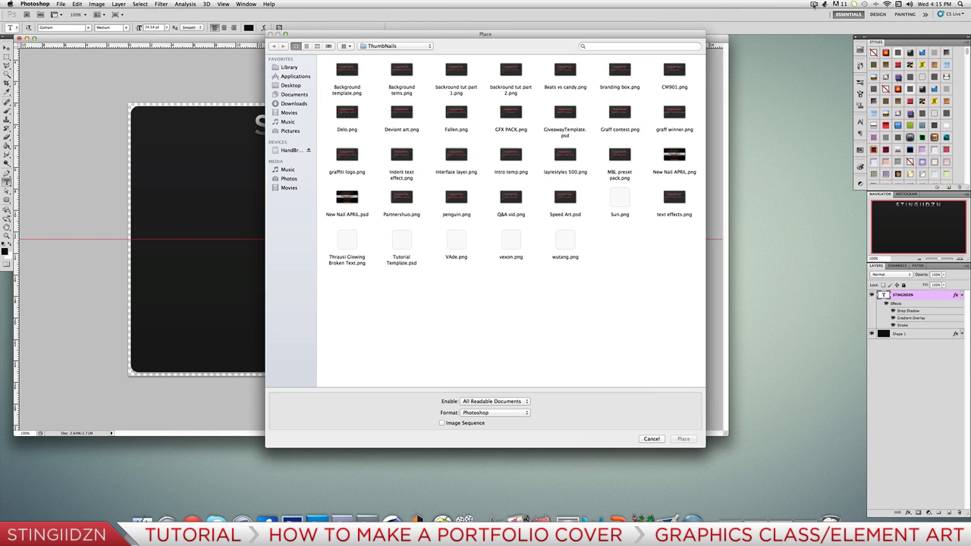
left_click(813, 5)
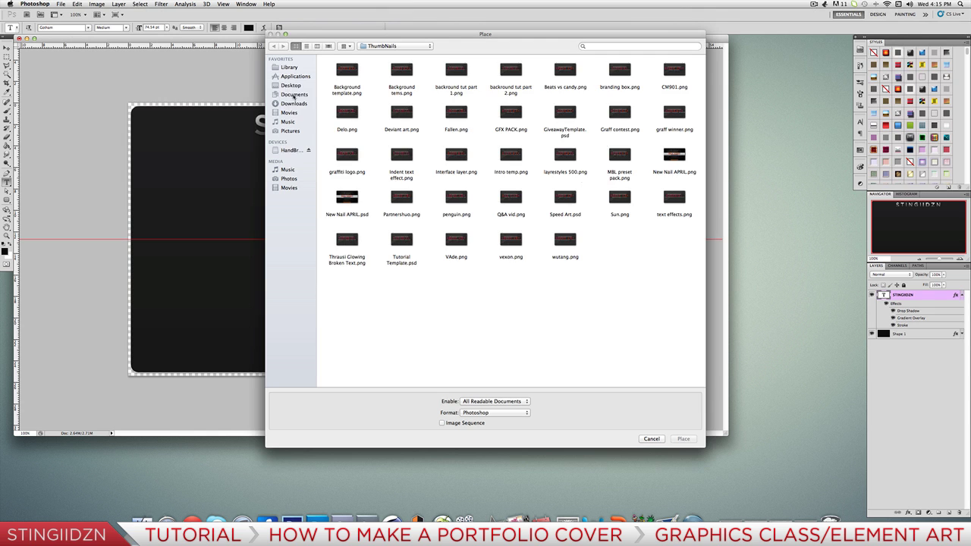
left_click(293, 95)
left_click(668, 161)
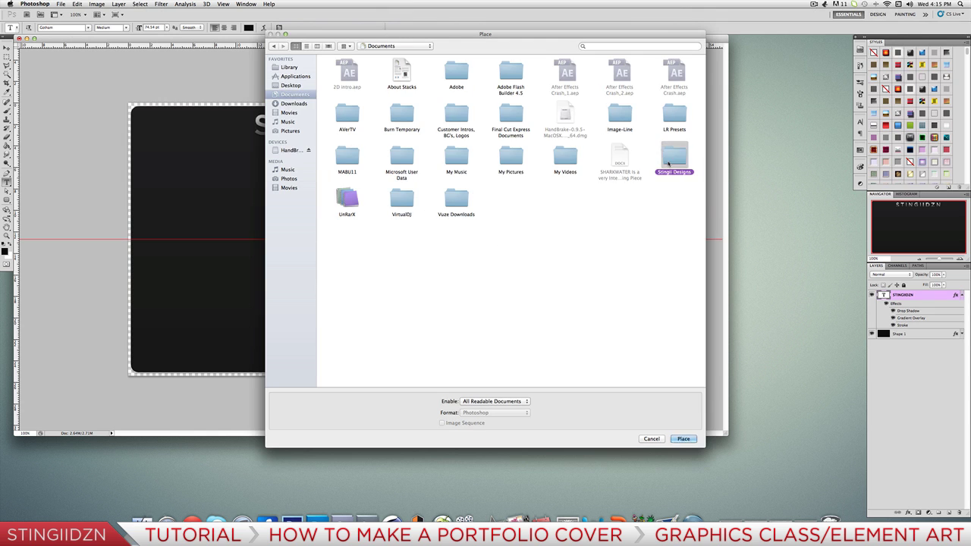
double_click(669, 161)
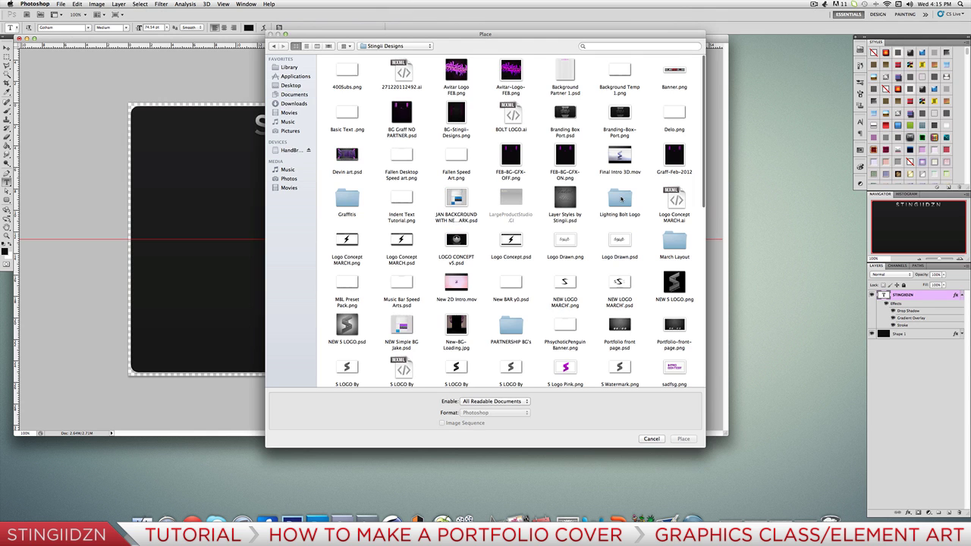
left_click(623, 198)
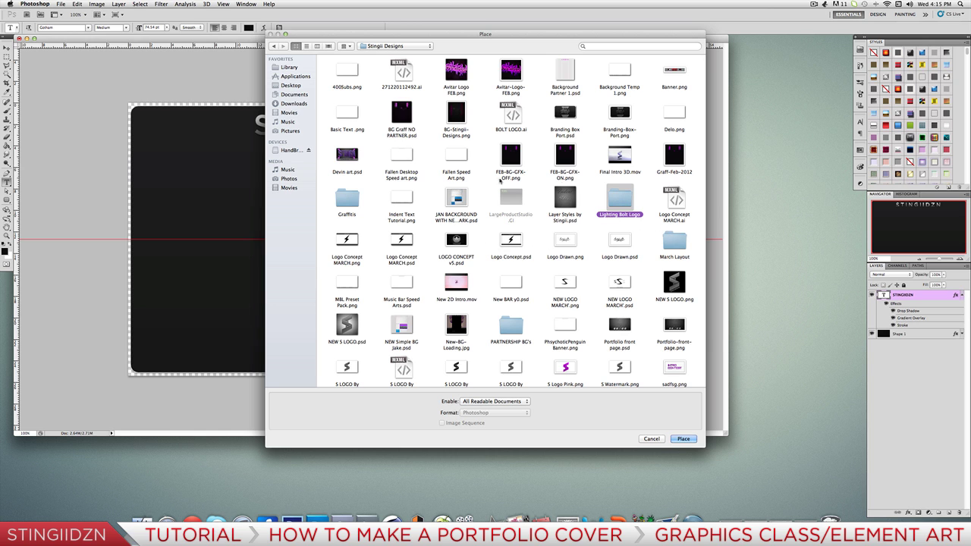
double_click(348, 198)
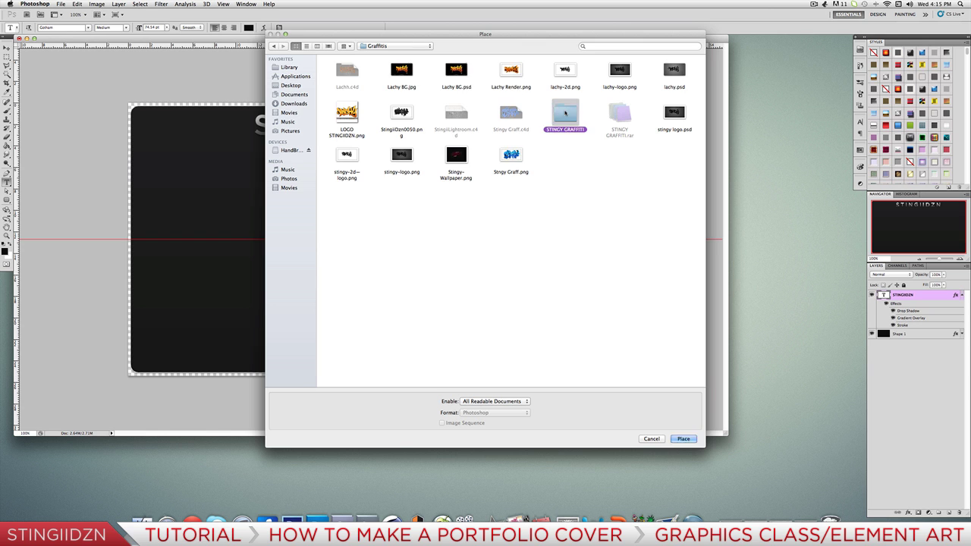
double_click(563, 112)
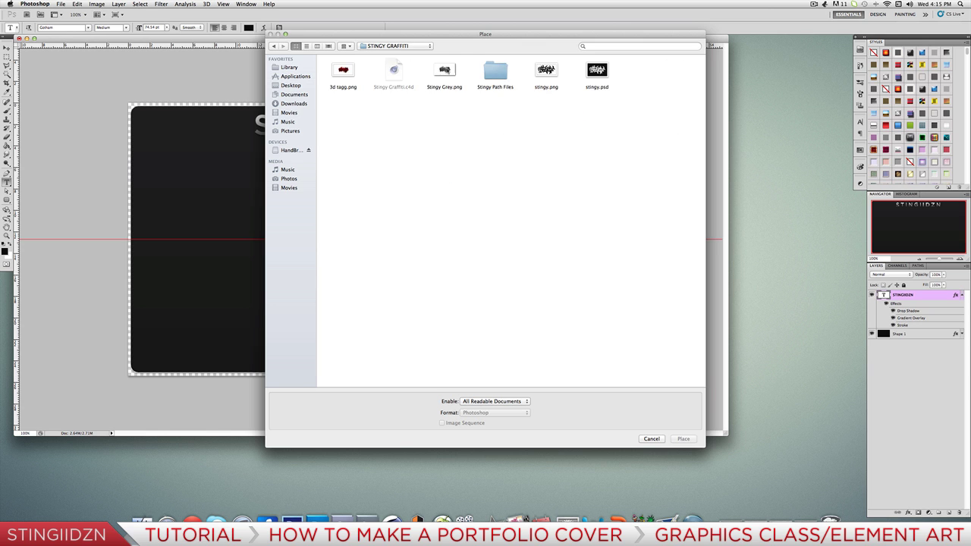
double_click(445, 70)
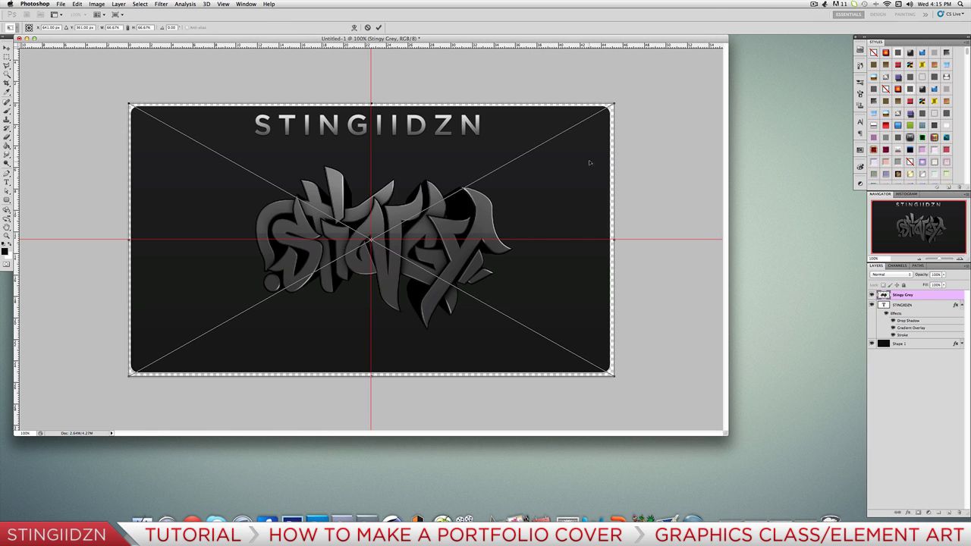
- Scale the placed graffiti down to about 54%, position it under the title, and nudge it left to center it on the vertical guide
left_click_drag(614, 103, 500, 119)
left_click_drag(459, 270, 503, 222)
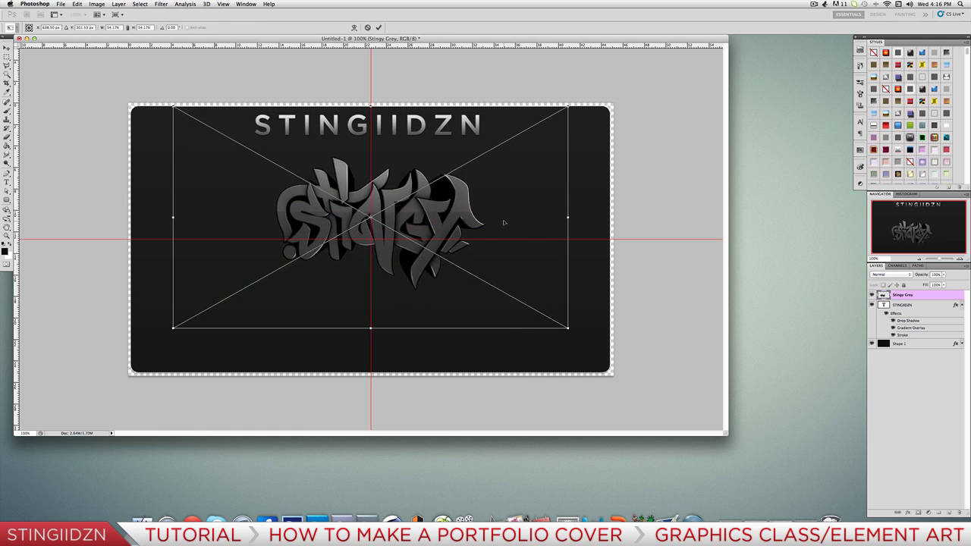
key("Return")
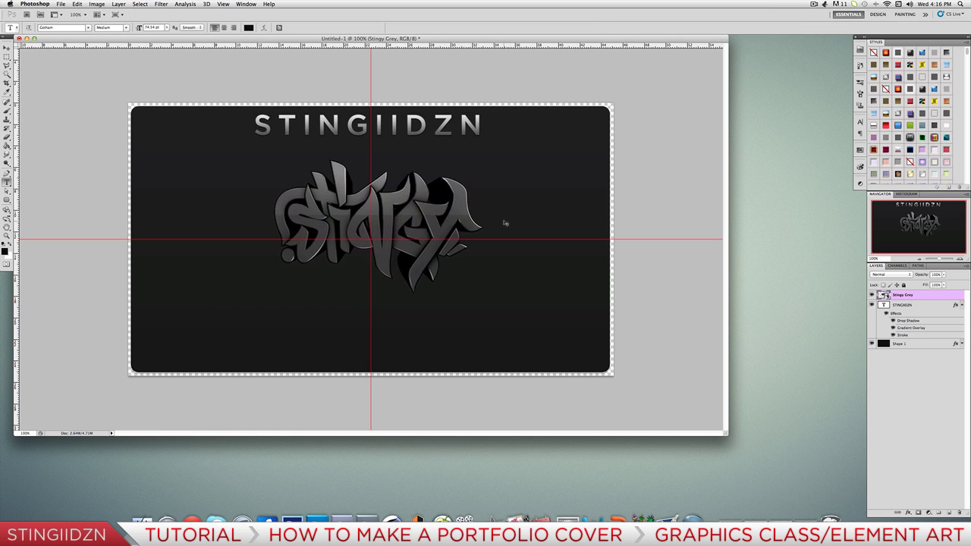
key("ctrl+Left")
key("ctrl+Left")
key("ctrl+Left")
key("ctrl+Left")
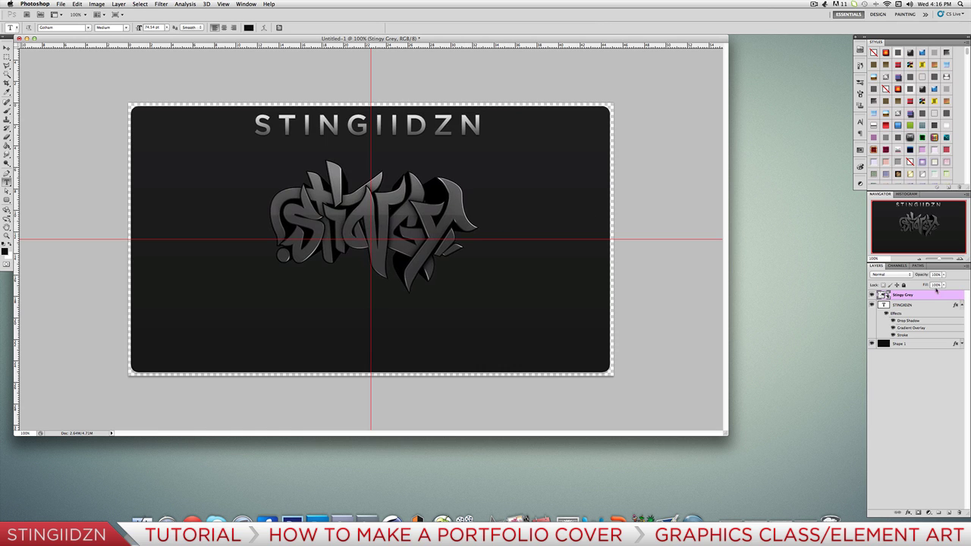
- Collapse the title layer's effects list and add a gradient overlay to the Stingy Grey layer in Overlay mode at 70% opacity
left_click(960, 303)
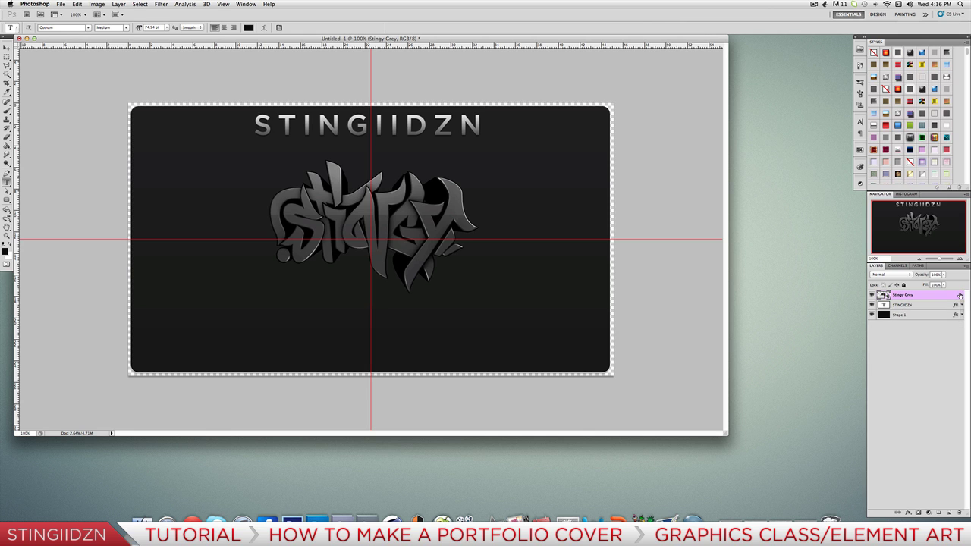
double_click(960, 296)
left_click(630, 337)
left_click(652, 338)
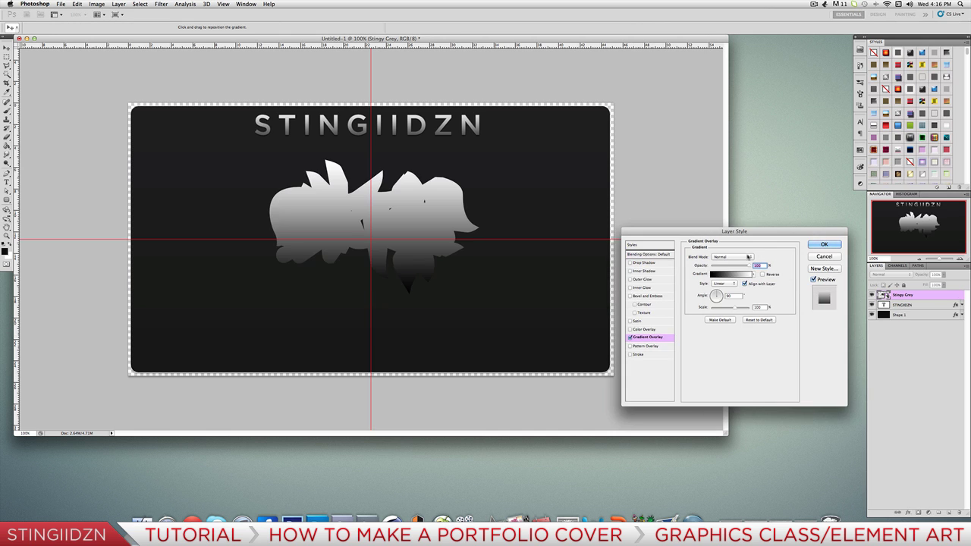
left_click(739, 256)
left_click(722, 331)
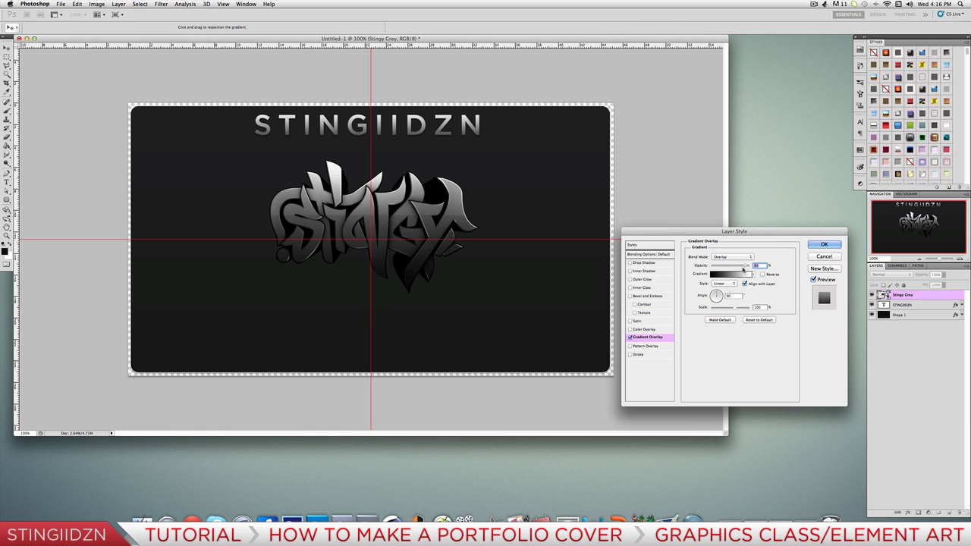
type("70")
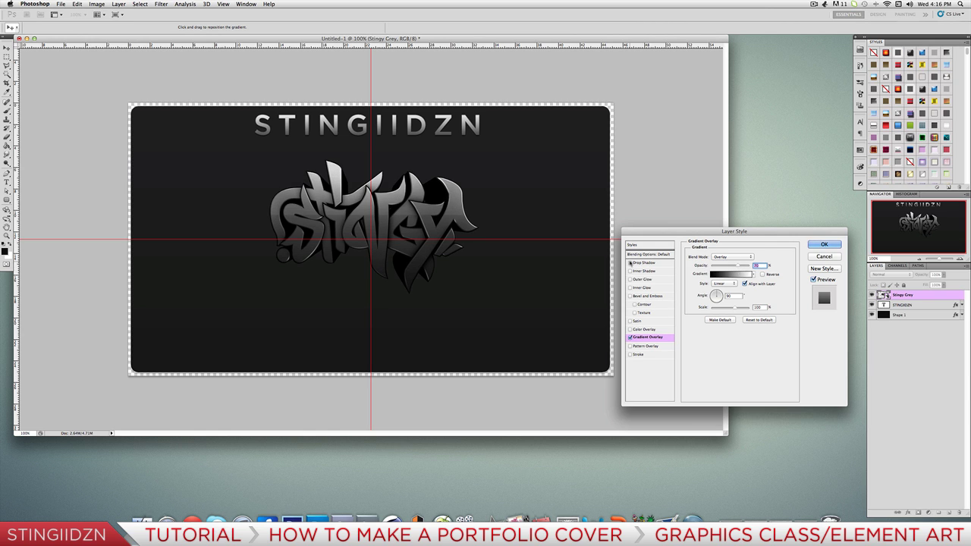
- Add a drop shadow at 75% opacity to the Stingy Grey layer, adjust its distance and size, apply it, and collapse the effects list
left_click(643, 263)
type("75")
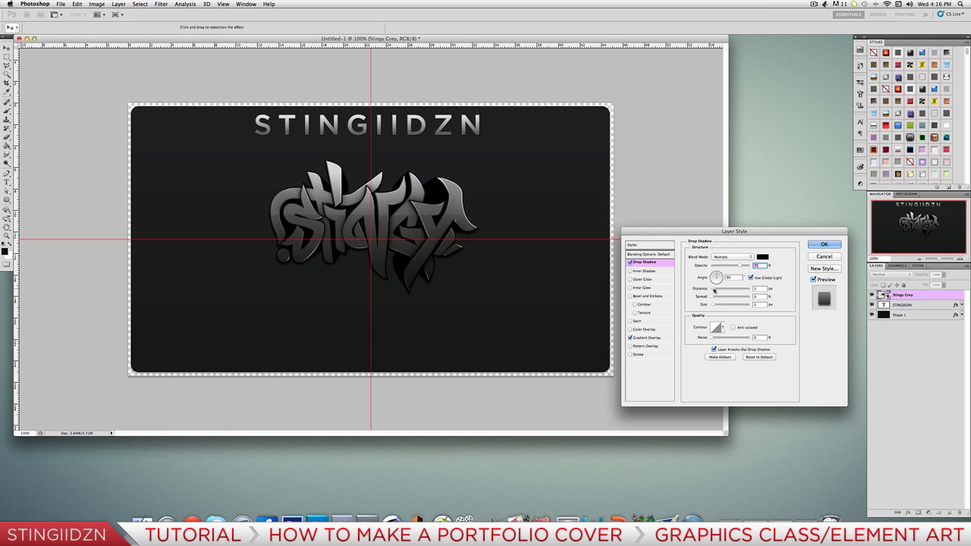
left_click(715, 290)
left_click(714, 290)
left_click(717, 305)
left_click_drag(717, 305, 713, 305)
left_click(824, 245)
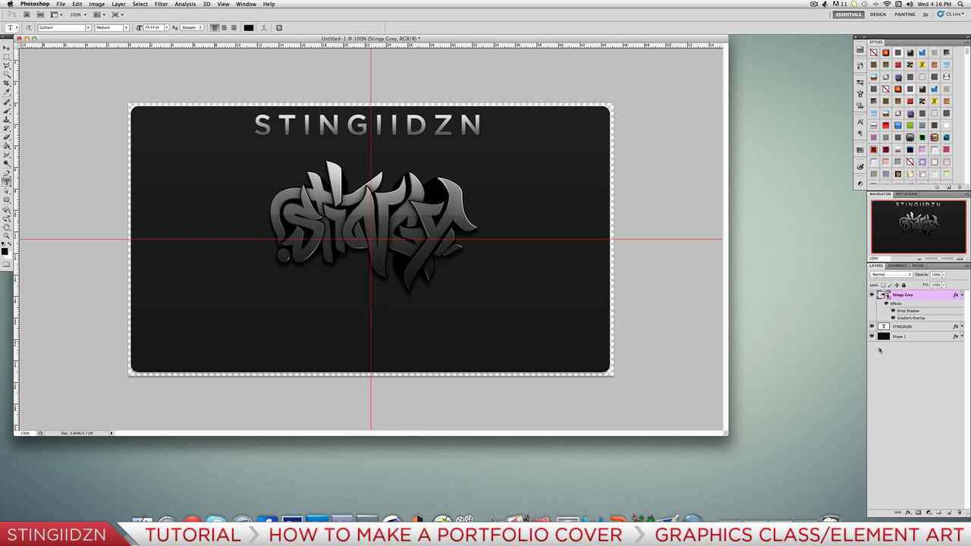
left_click(962, 295)
- Duplicate the STINGIIDZN title layer and move the copy straight down to the lower edge of the dark rounded shape
left_click(946, 305)
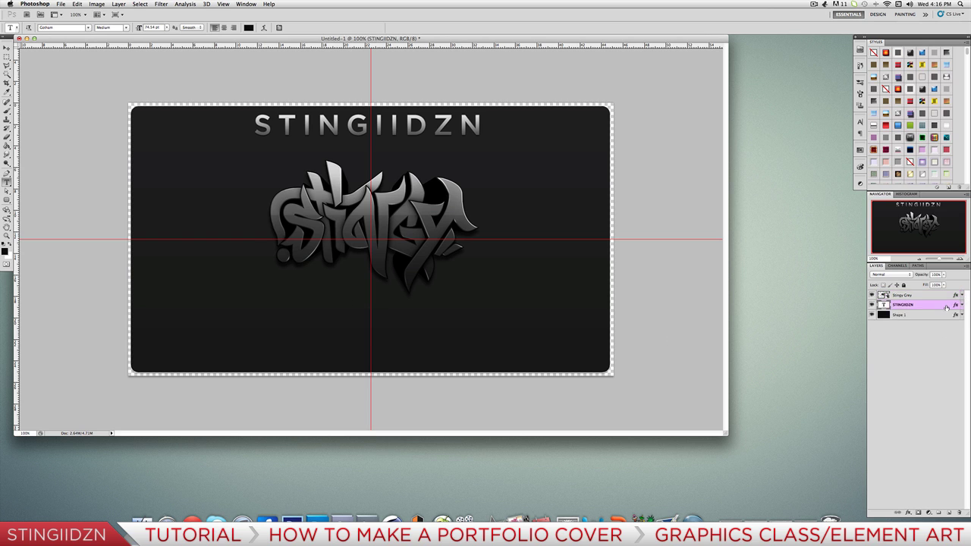
key("super+j")
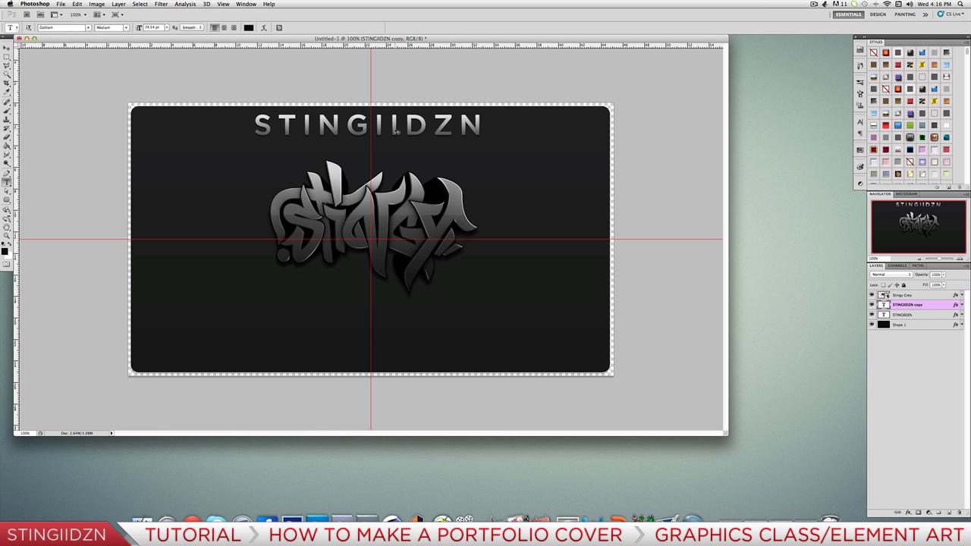
key("super+t")
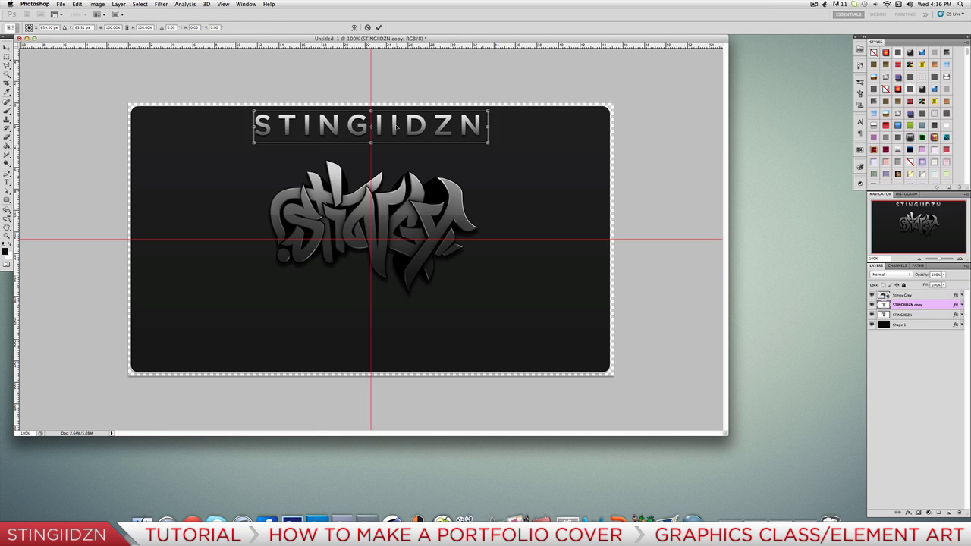
left_click_drag(396, 126, 398, 355)
key("t")
key("Return")
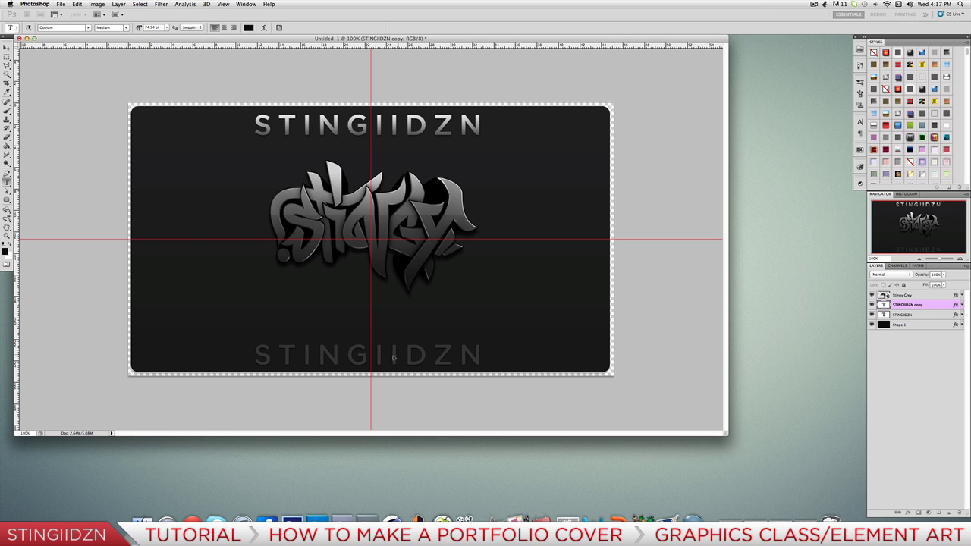
- Replace the lower title copy's text with GRAPHIC DESIGN
double_click(385, 354)
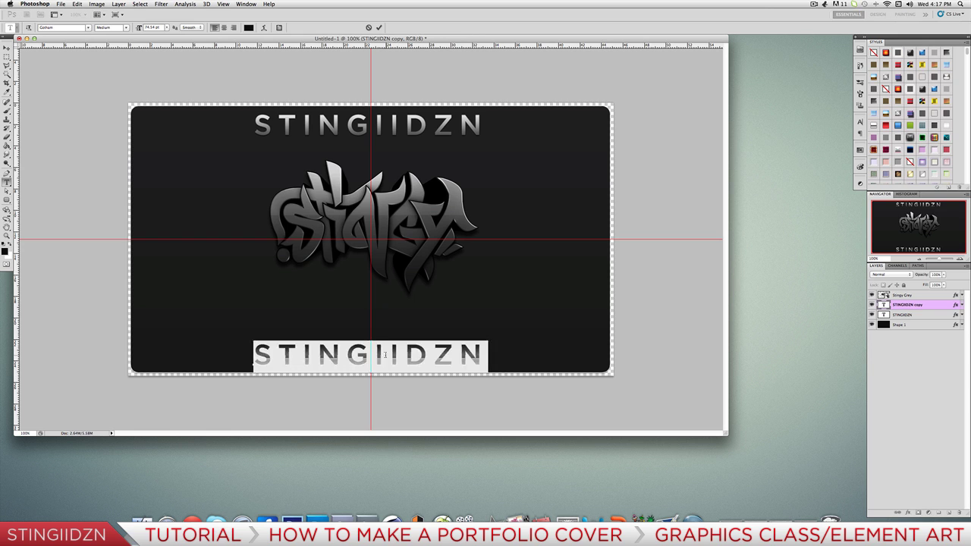
type("Gra")
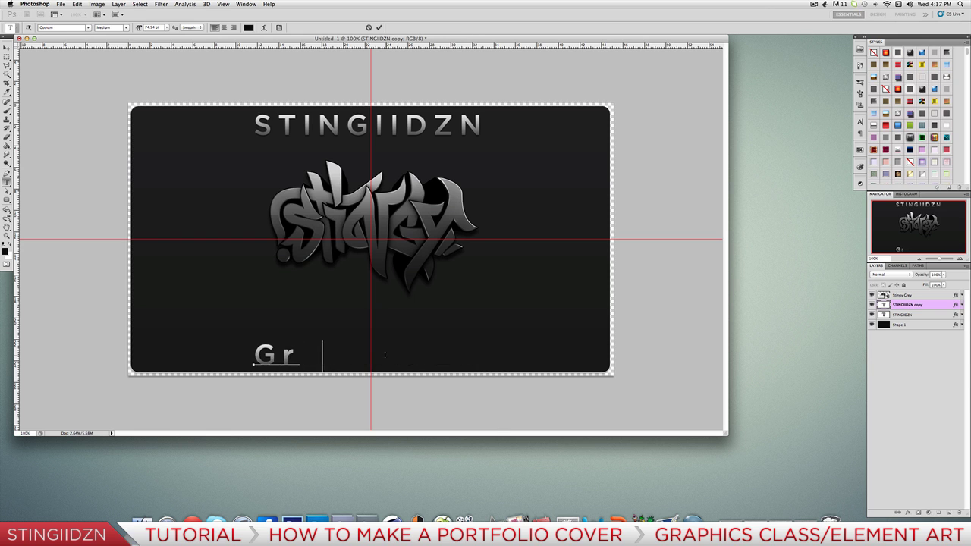
key("BackSpace")
key("BackSpace")
key("BackSpace")
type("Graphic Design")
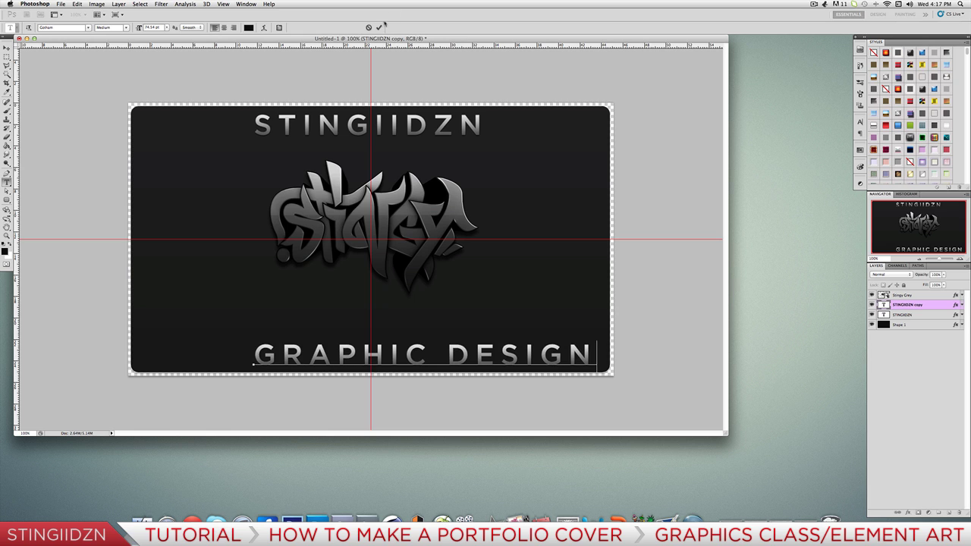
left_click(379, 27)
- Scale the GRAPHIC DESIGN text to about 75%, center it on the vertical guide, and nudge it down near the shape's lower edge
left_click_drag(486, 357, 422, 358)
key("super+t")
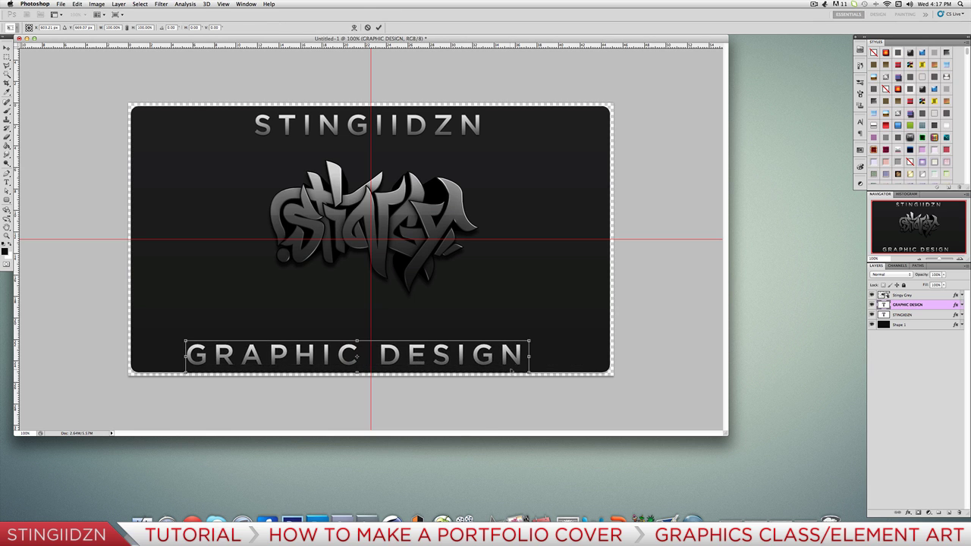
left_click_drag(526, 372, 459, 358)
key("Down")
key("Down")
key("Down")
key("Down")
key("Down")
key("Down")
key("Down")
key("Down")
key("Down")
key("Down")
key("Down")
key("Down")
key("Down")
key("Down")
key("Down")
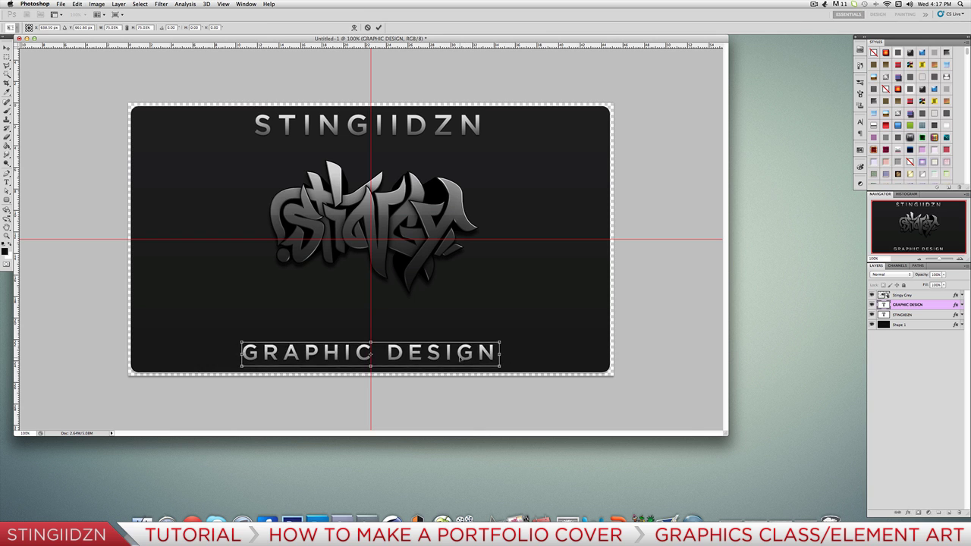
key("Down")
key("Down")
key("Down")
key("Down")
key("Down")
key("Down")
key("Down")
key("Down")
key("Down")
key("Down")
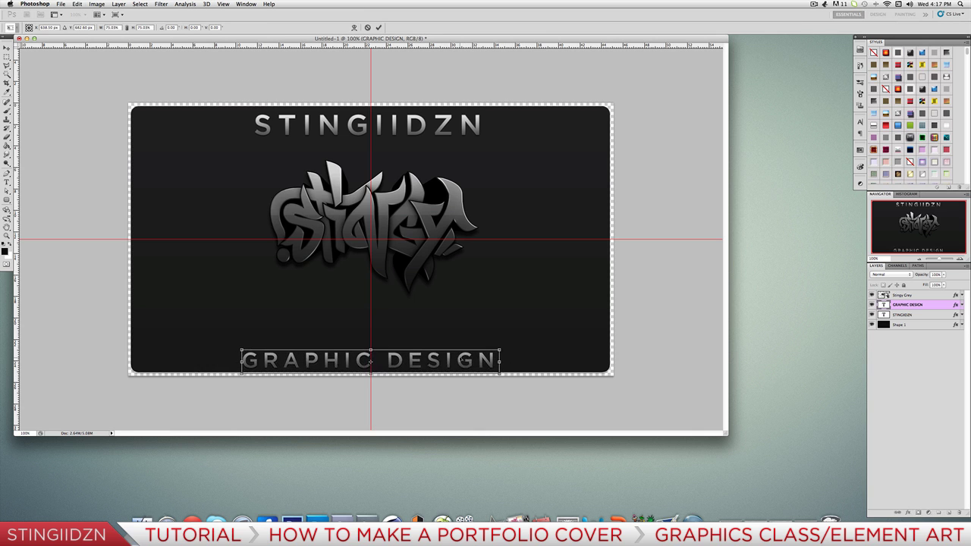
key("Return")
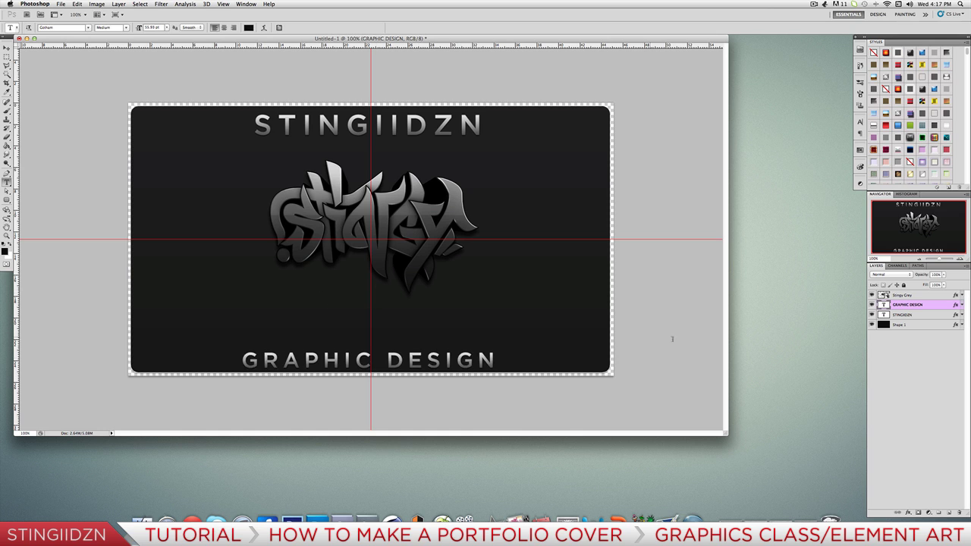
- Duplicate the GRAPHIC DESIGN layer, move the copy up beneath the graffiti, and replace its text with "Logo - $4"
key("ctrl+j")
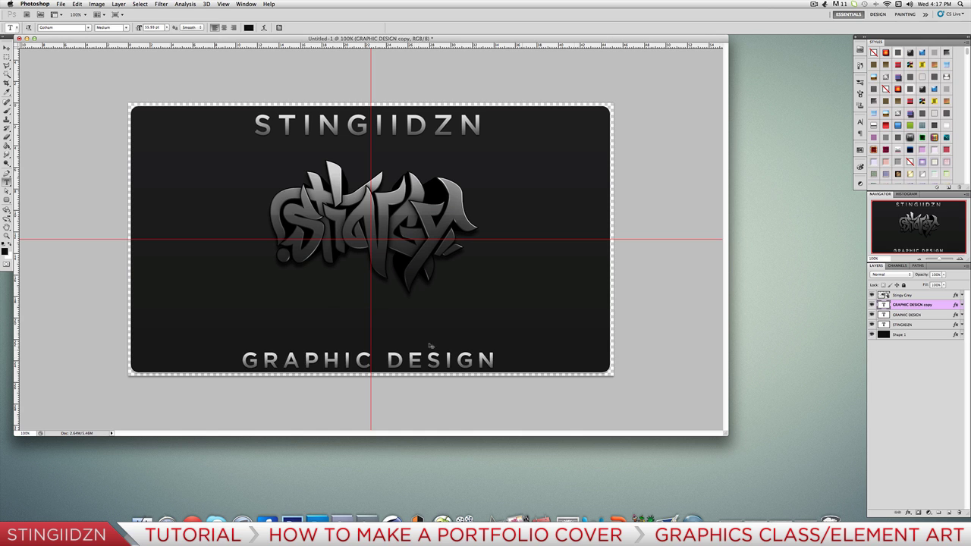
left_click_drag(385, 358, 380, 304)
left_click(241, 309)
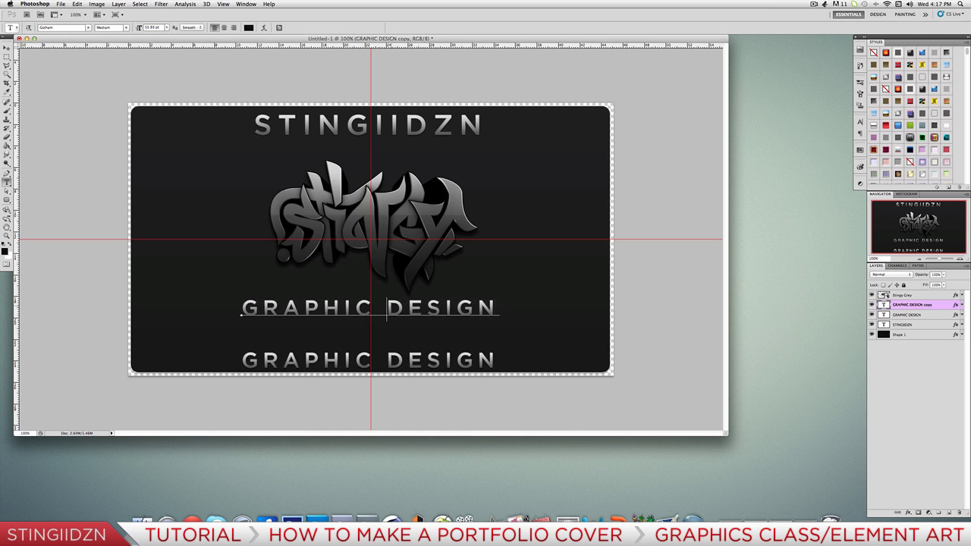
key("ctrl+a")
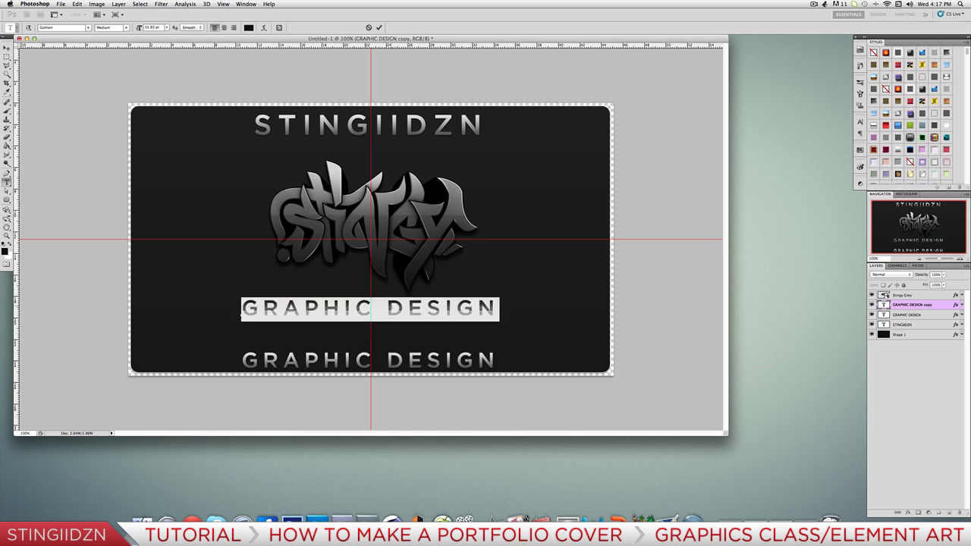
type("Logo:")
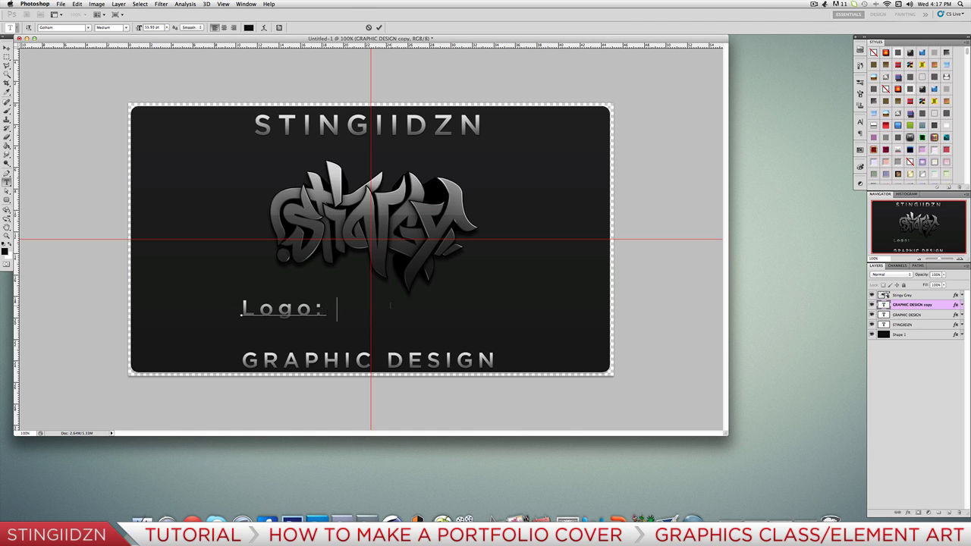
key("BackSpace")
type("- 4")
key("BackSpace")
type("$4")
key("Return")
type("Backgo")
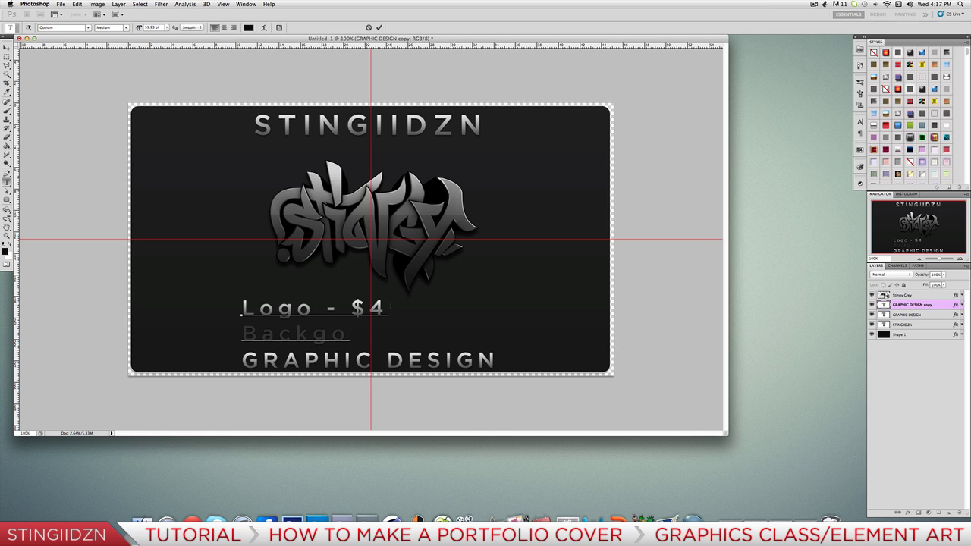
key("BackSpace")
key("BackSpace")
key("BackSpace")
key("BackSpace")
key("BackSpace")
key("BackSpace")
key("BackSpace")
key("BackSpace")
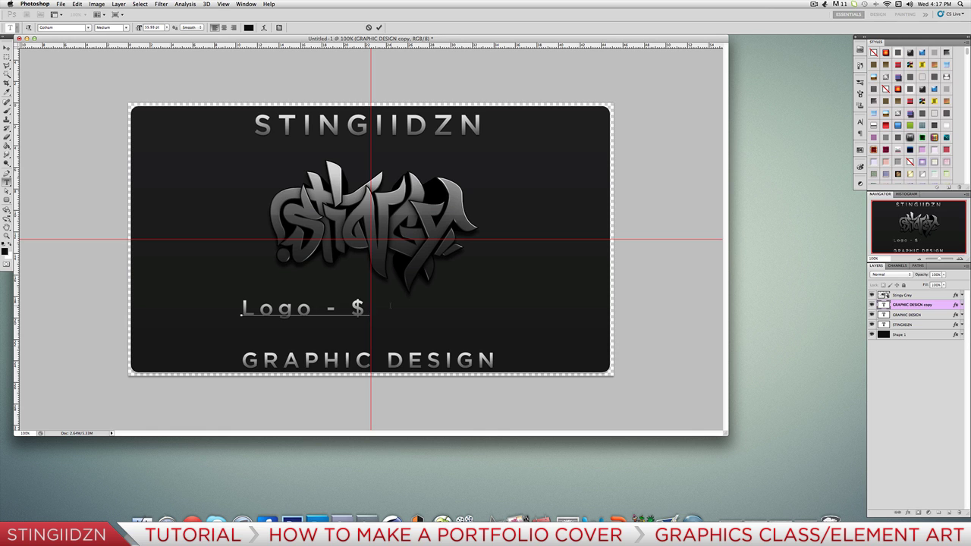
type("$")
key("BackSpace")
type("4")
- Add a second line reading "Graffiti - $8" below the "Logo - $4" text and commit the text
key("Return")
type("Graffiti")
key("Left")
key("Left")
key("Left")
key("Delete")
key("Delete")
key("Delete")
key("BackSpace")
key("BackSpace")
type("f")
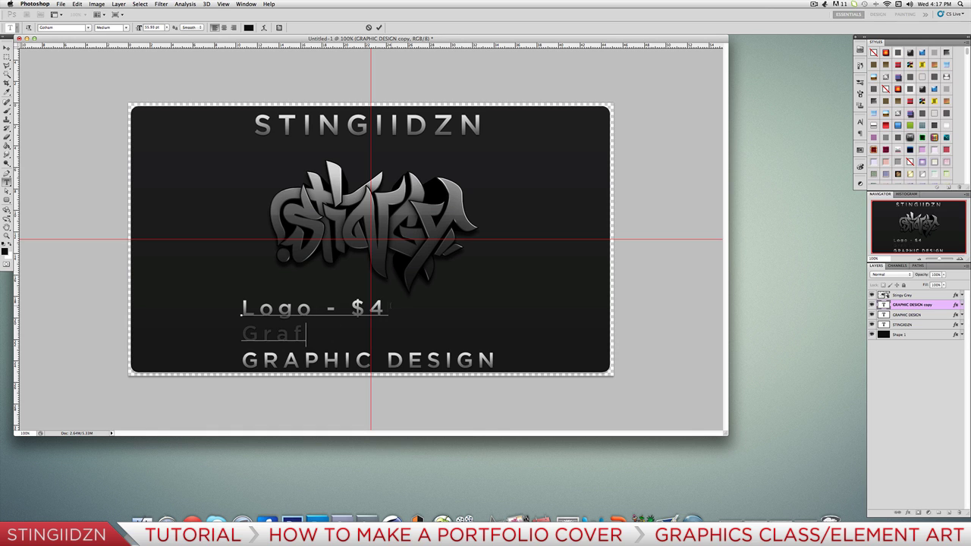
type("fiti - $8")
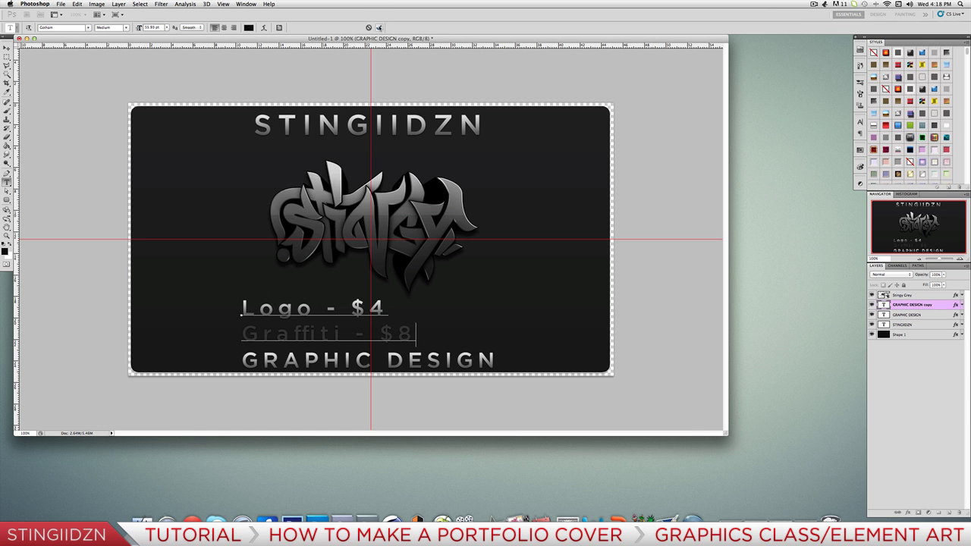
left_click(378, 27)
- Scale the price text down to about 64%, center it on the vertical guide, and nudge it up slightly toward the graffiti
left_click_drag(329, 334, 383, 334)
key("super+t")
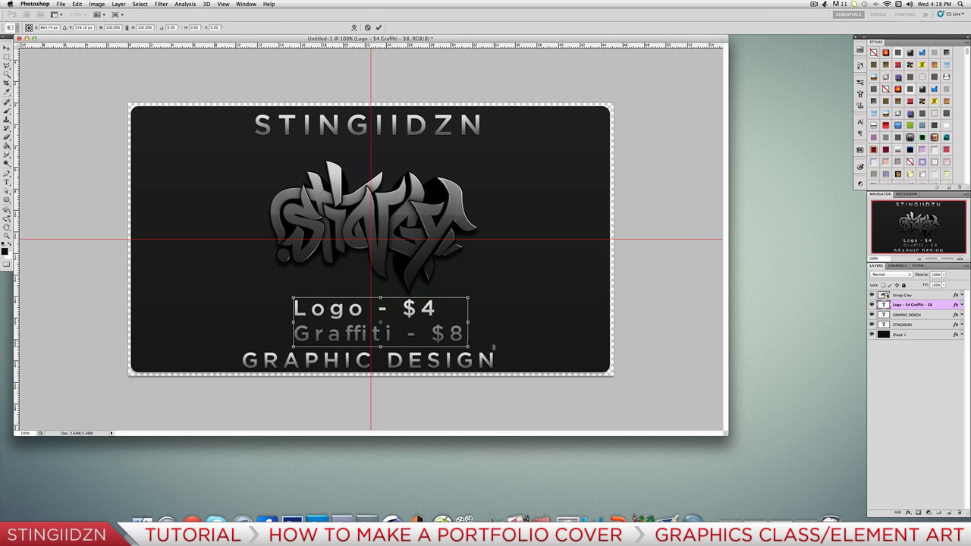
left_click_drag(466, 346, 403, 315)
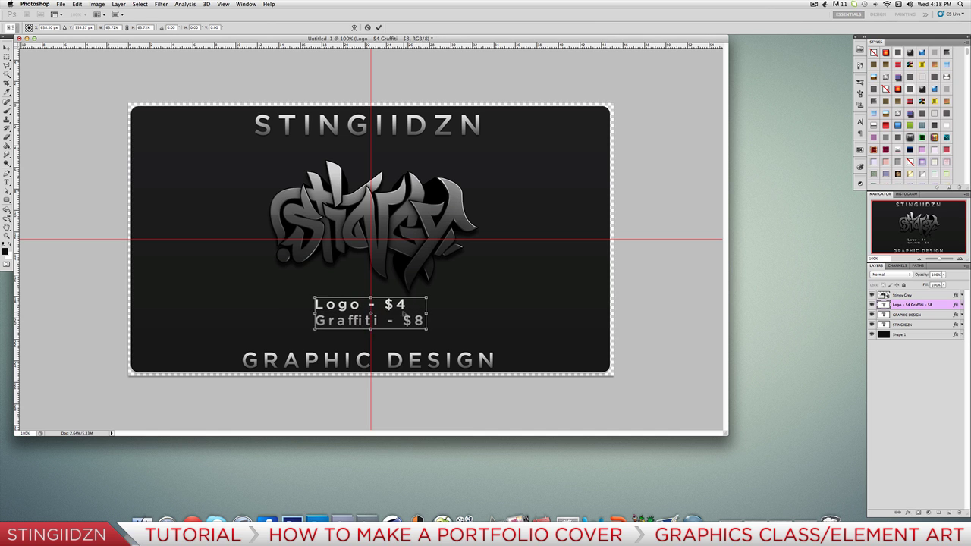
key("Return")
key("ctrl+Up")
key("ctrl+Up")
key("ctrl+Up")
key("ctrl+Up")
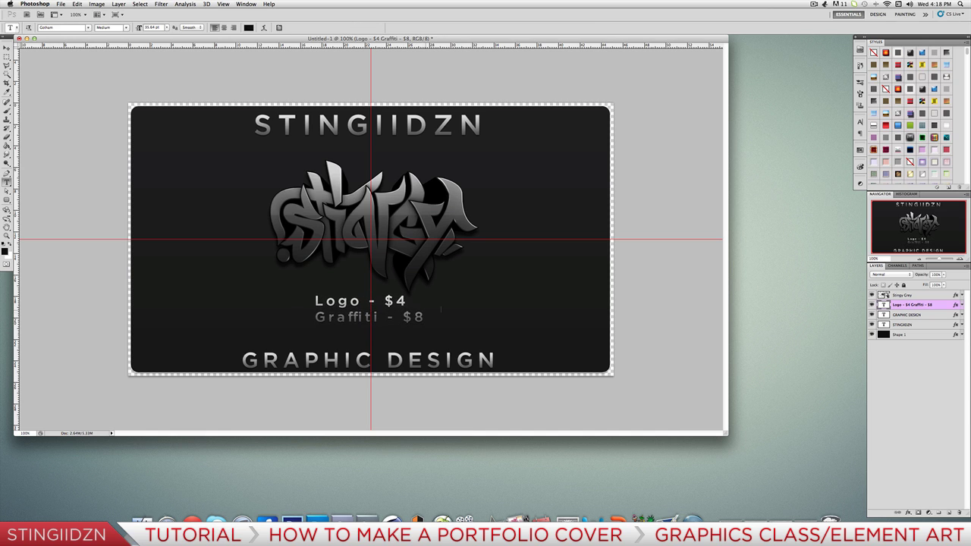
- Delete the "Graffiti - $8" line from the price text, keeping only "Logo - $4"
left_click(402, 314)
left_click_drag(315, 316, 461, 320)
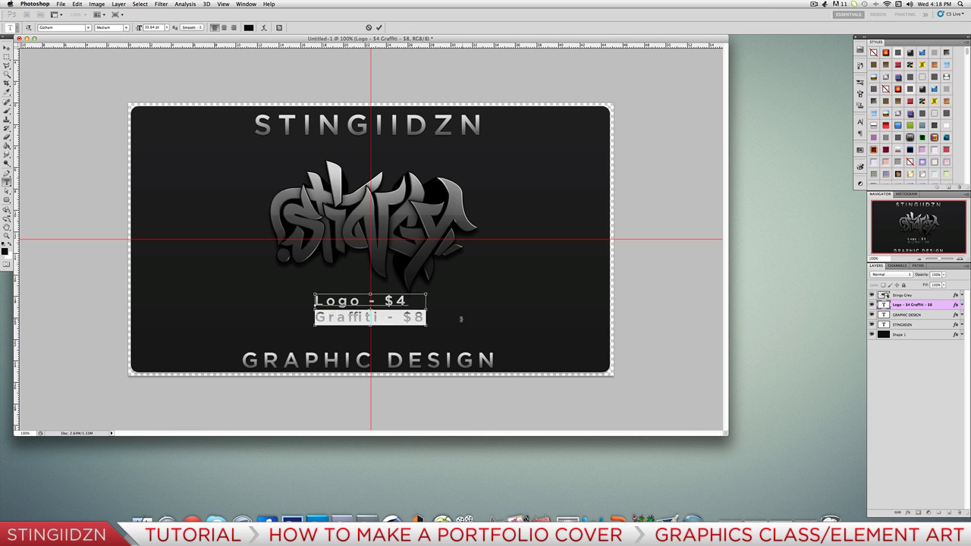
key("BackSpace")
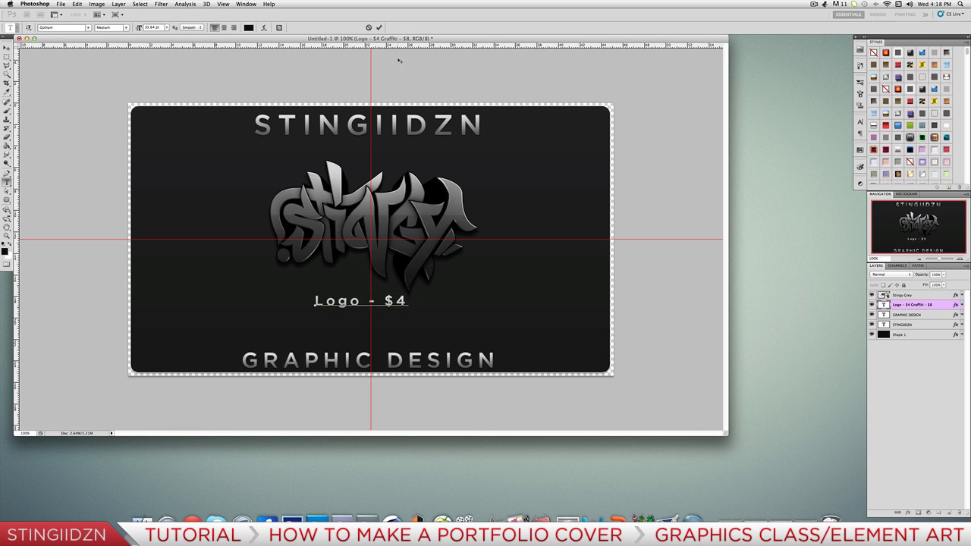
left_click(380, 28)
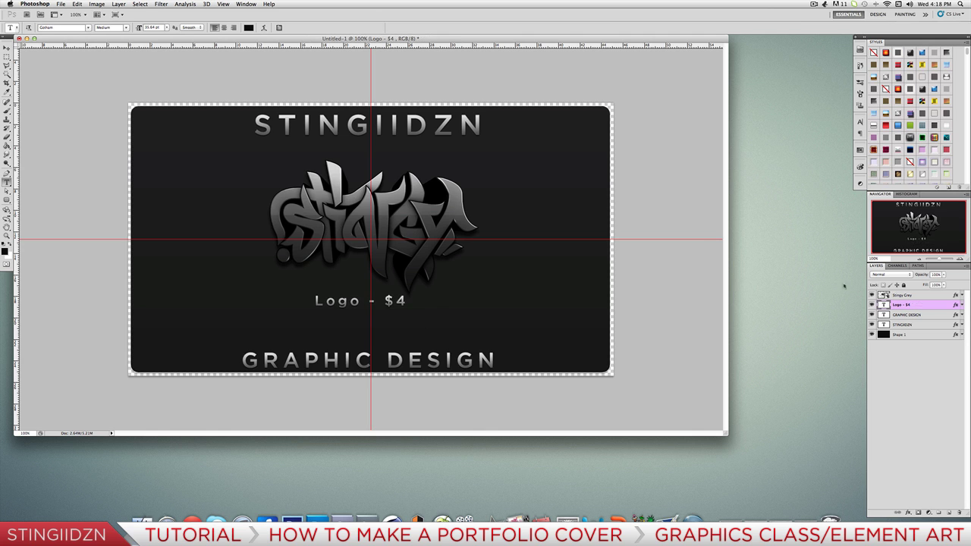
- Duplicate the "Logo - $4" layer and move the copy directly below the original line
right_click(929, 305)
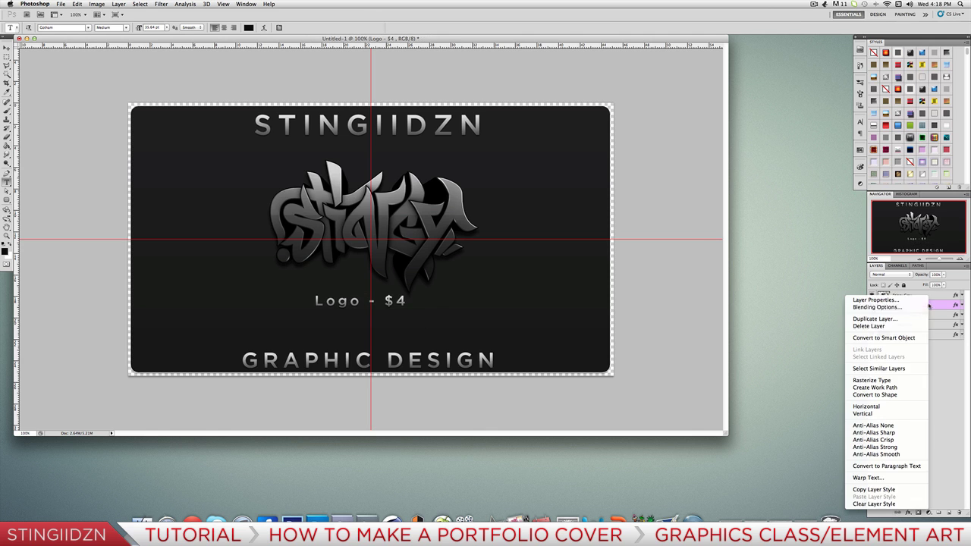
left_click(876, 319)
left_click(558, 228)
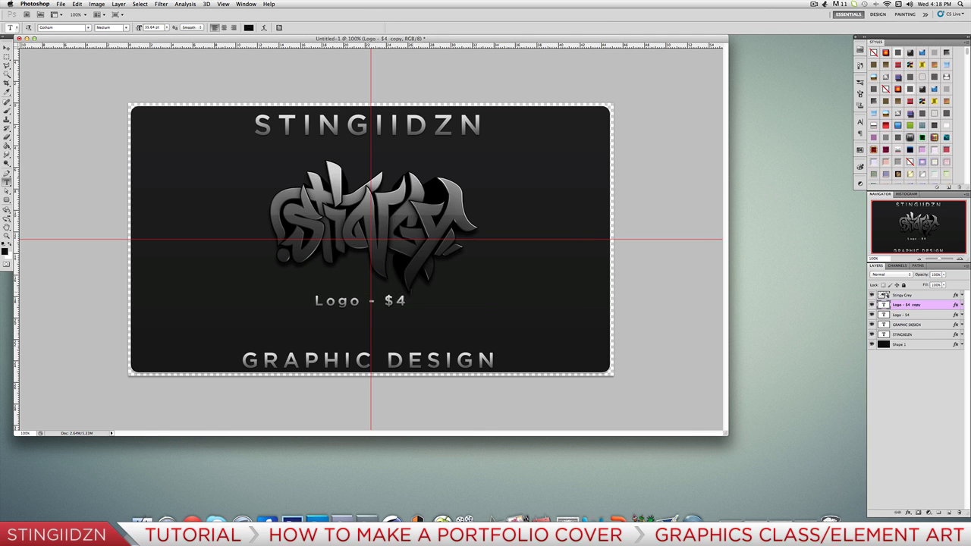
left_click_drag(385, 311, 385, 322)
- Replace the lower price copy's text with "Graffiti - $8"
left_click(348, 314)
double_click(348, 315)
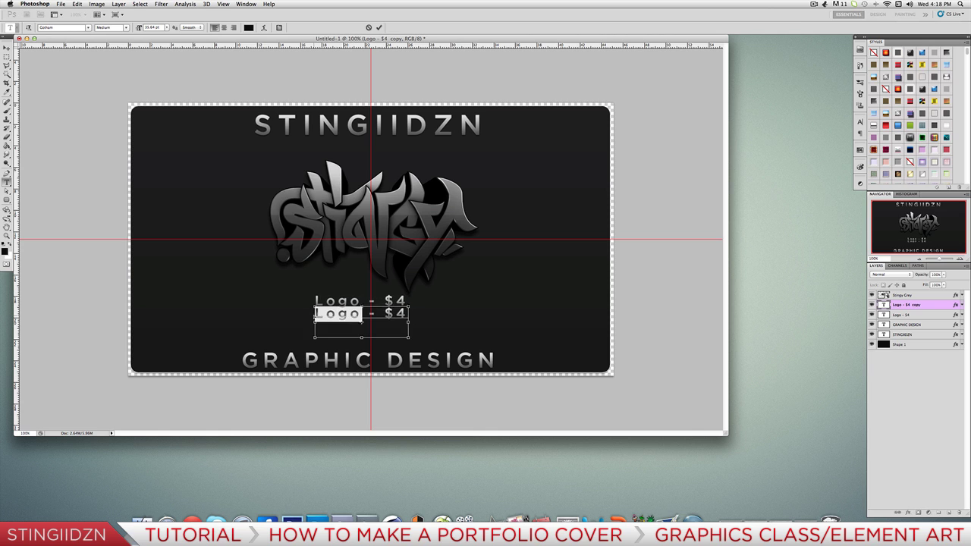
key("super+a")
type("Graffiti - $8")
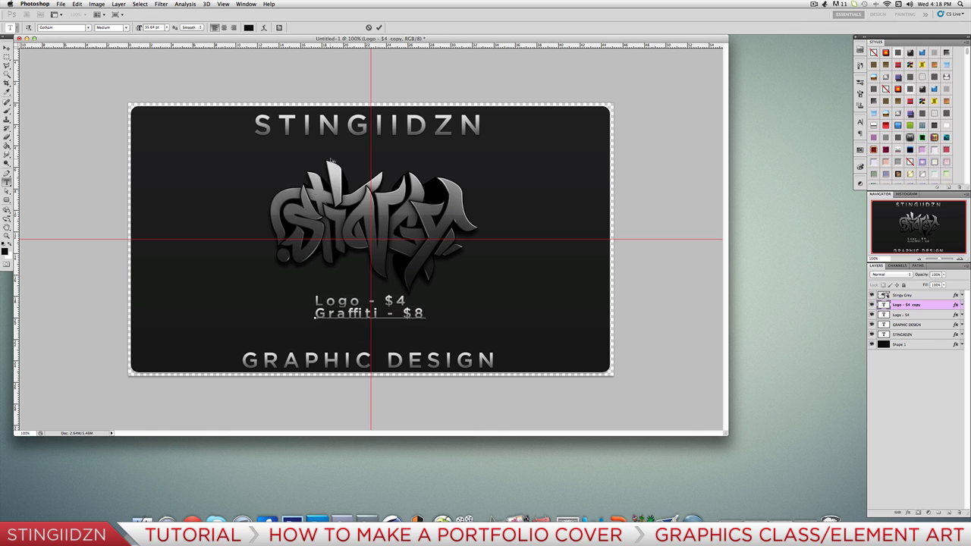
left_click(379, 29)
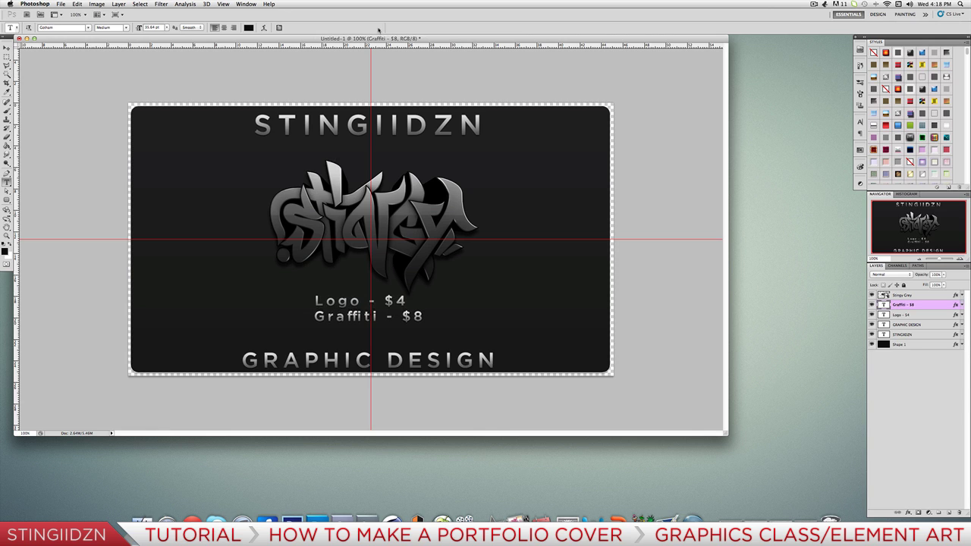
- Select the Logo and Graffiti price layers together and nudge them down toward the GRAPHIC DESIGN text
left_click(914, 315, "shift")
key("Down")
key("Down")
key("Down")
key("Down")
key("Down")
key("Down")
key("Down")
key("Down")
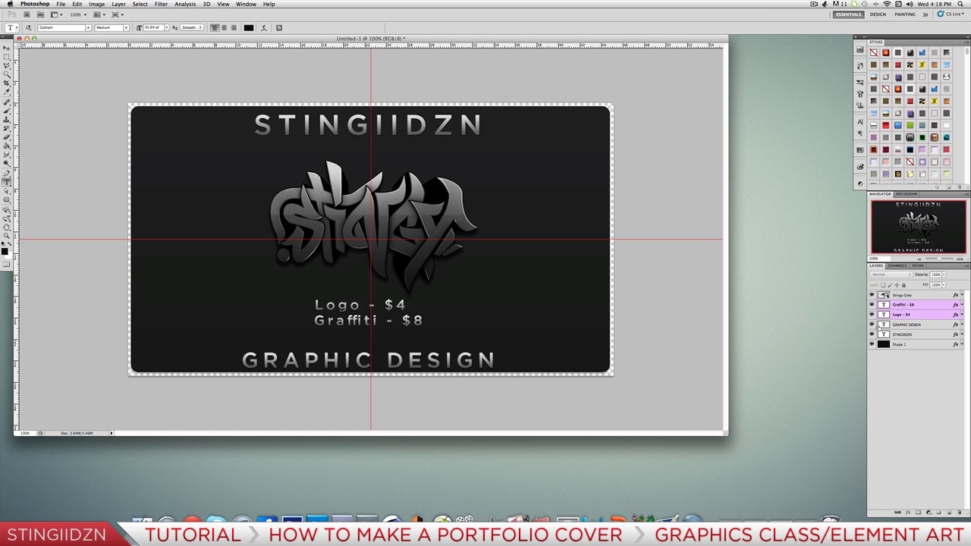
- Duplicate the Stingy Grey layer
left_click(924, 296)
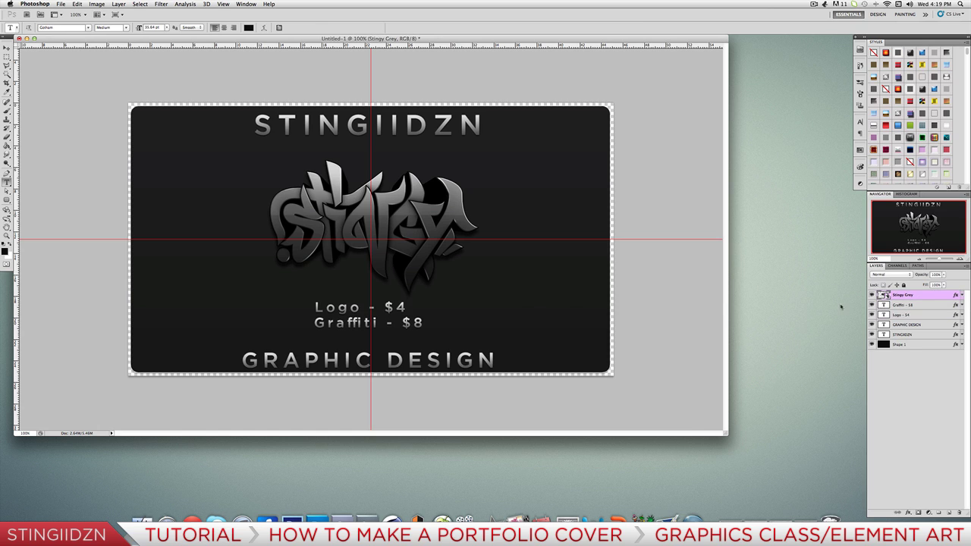
key("super+j")
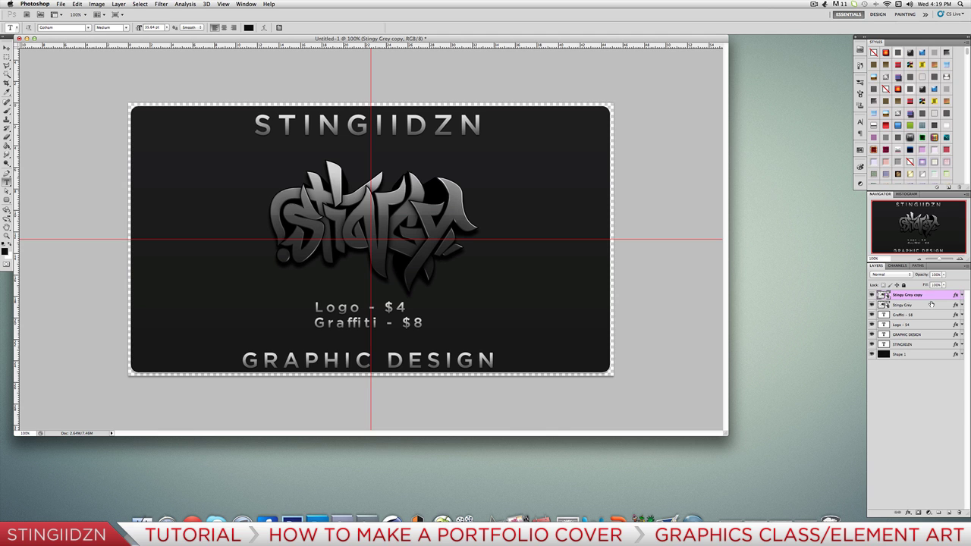
- Enlarge the Stingy Grey copy around the graffiti, beneath the original layer, and lower the copy's opacity to 5%
left_click_drag(930, 298, 929, 310)
key("super+t")
left_click_drag(559, 112, 685, 63)
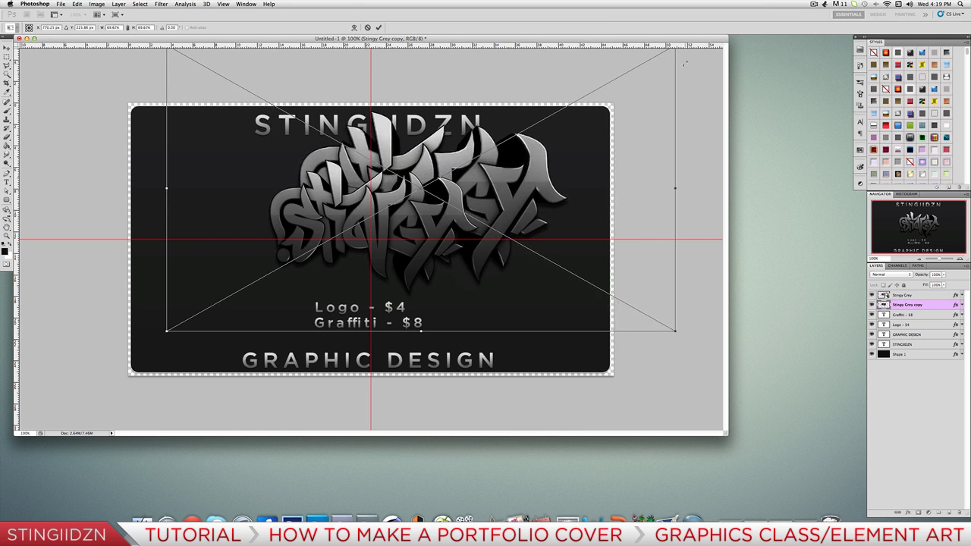
left_click_drag(606, 151, 542, 181)
left_click_drag(702, 254, 613, 166)
key("t")
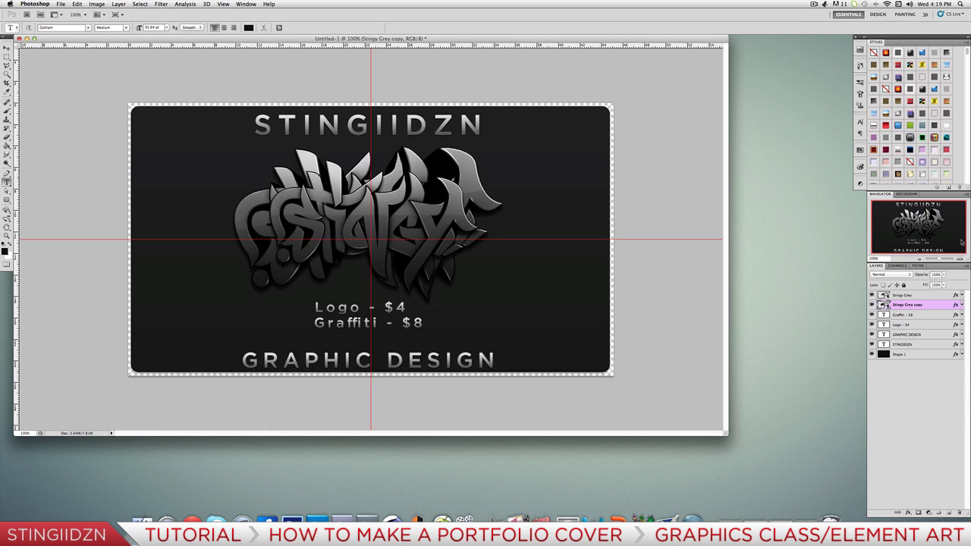
left_click_drag(947, 277, 903, 283)
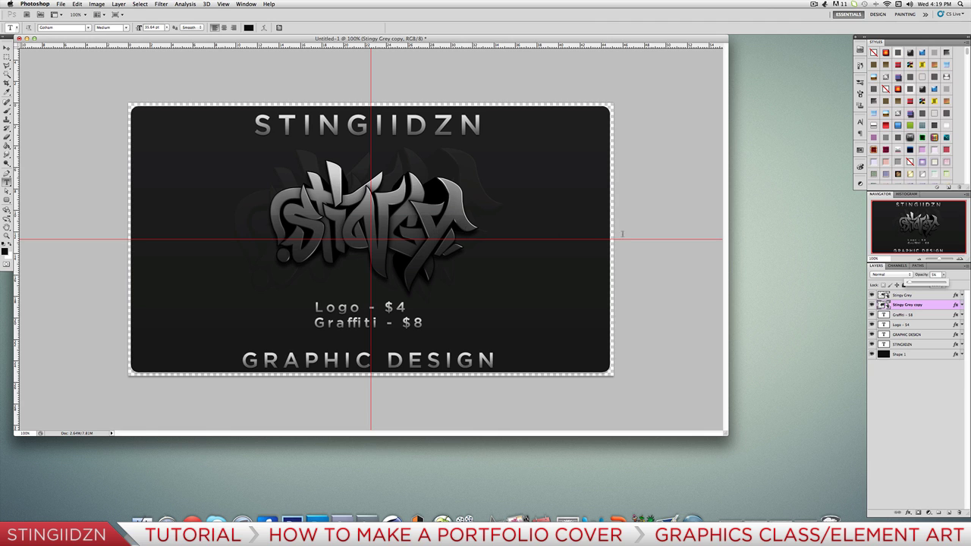
- Add a new layer above Stingy Grey and draw a closed Pen path covering the cover's upper-left half with a slightly curved diagonal edge
left_click(938, 296)
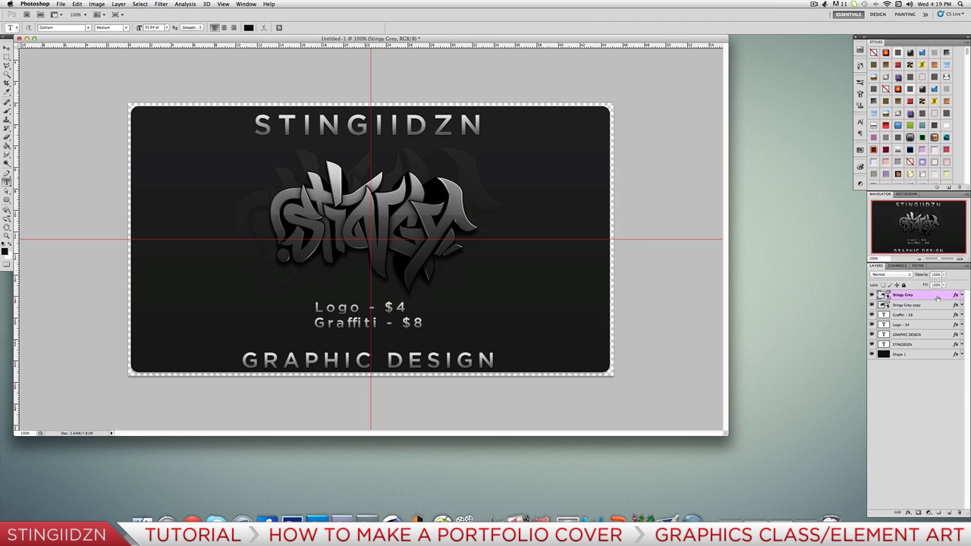
left_click(949, 512)
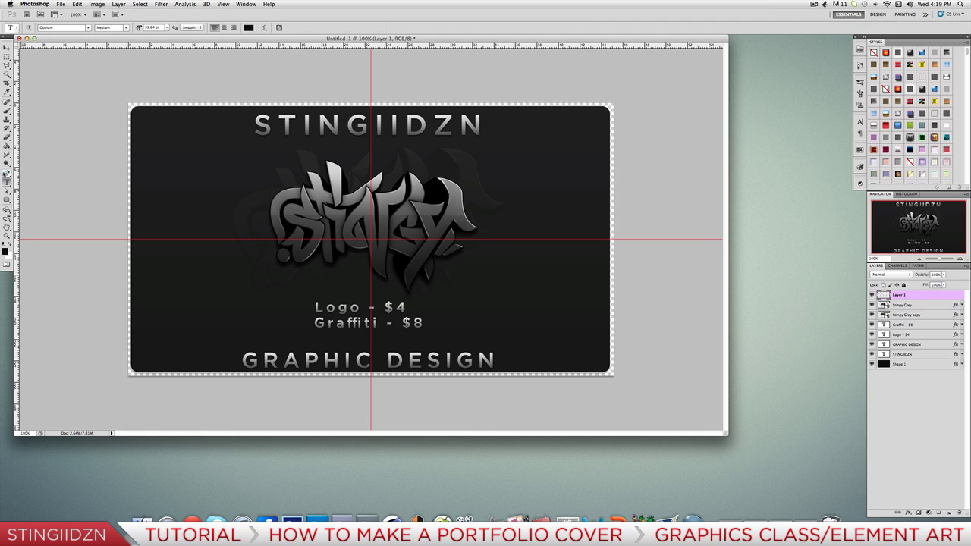
left_click(7, 173)
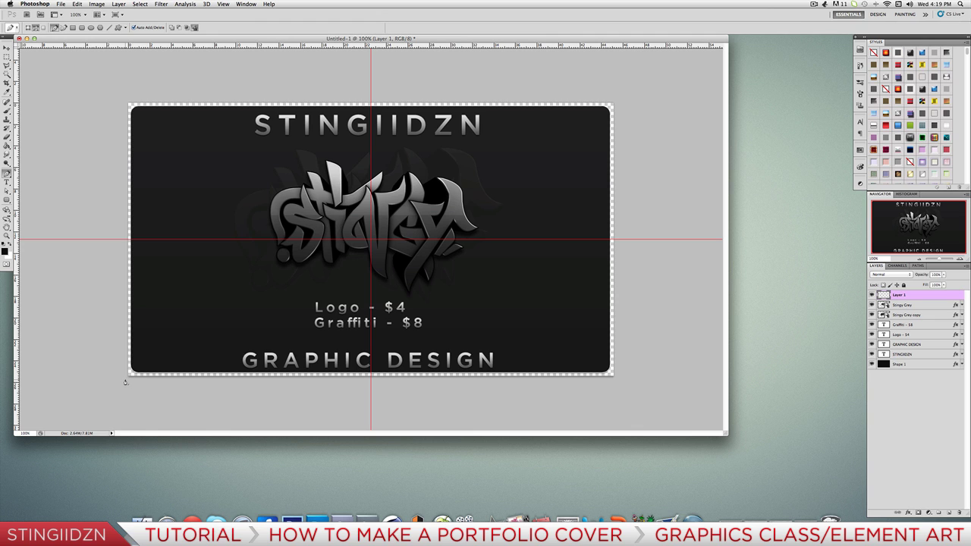
left_click_drag(638, 93, 831, 52)
left_click(116, 80)
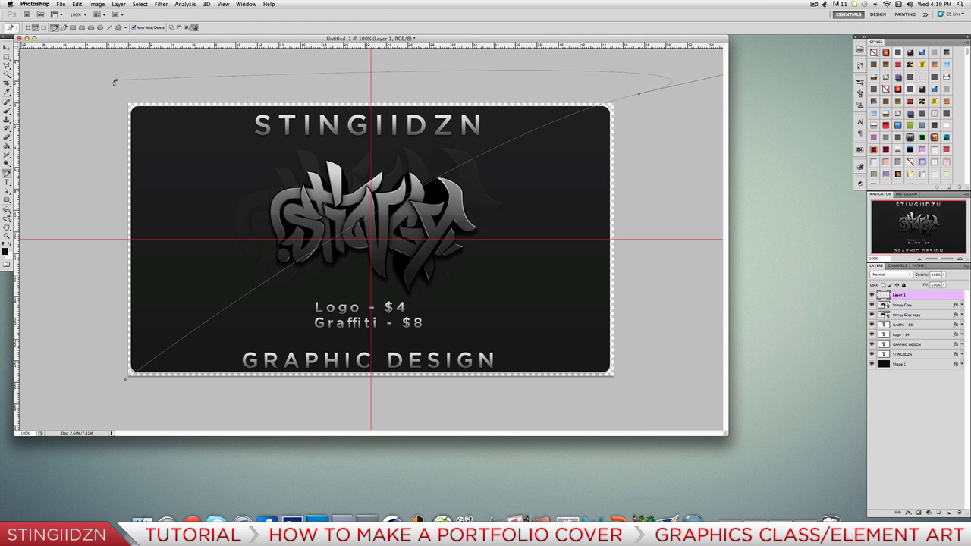
left_click(126, 380)
- Fill the diagonal path with White at 100% opacity on the new layer, and delete the path
right_click(205, 265)
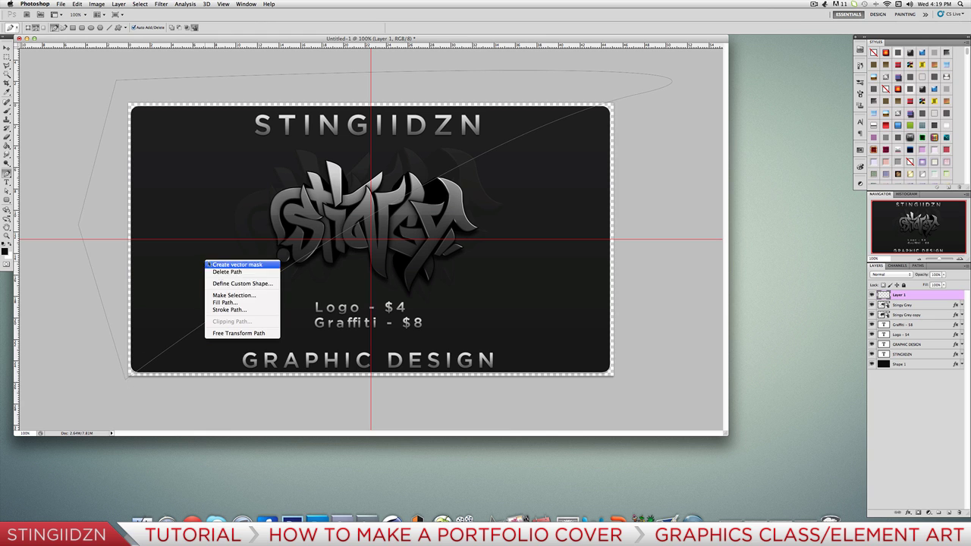
left_click(224, 303)
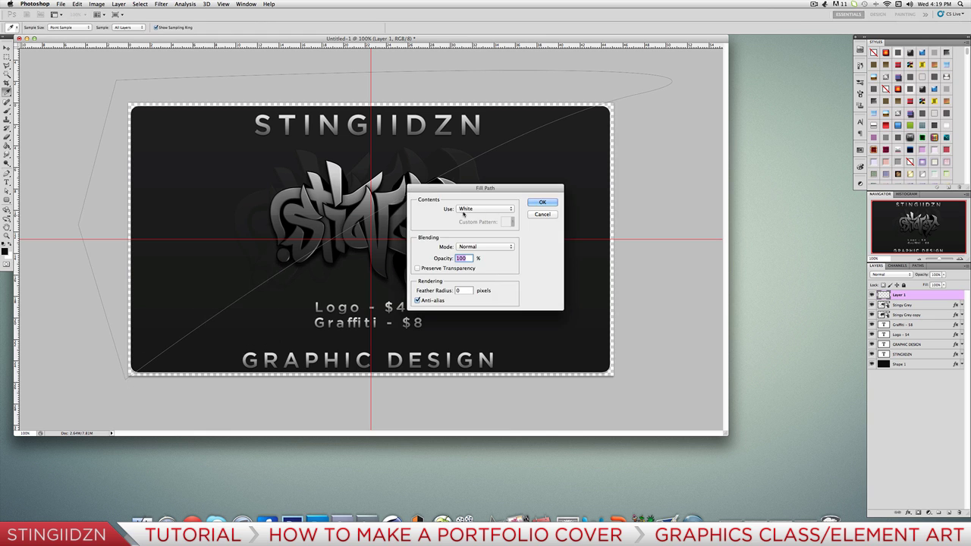
left_click(543, 203)
right_click(424, 153)
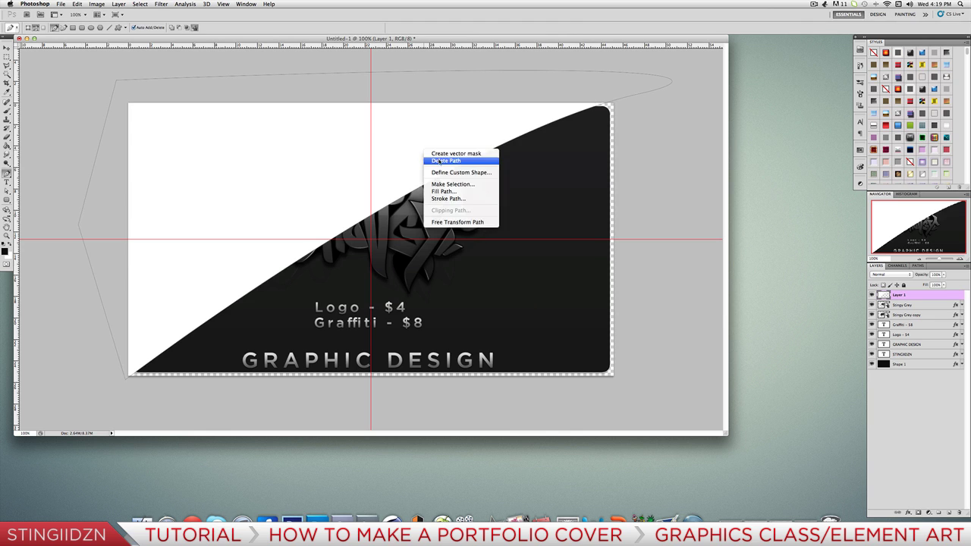
left_click(440, 161)
- Enlarge the white diagonal shape slightly and rotate it about 1 degree clockwise toward the cover's corners
key("super+t")
left_click_drag(607, 374, 624, 382)
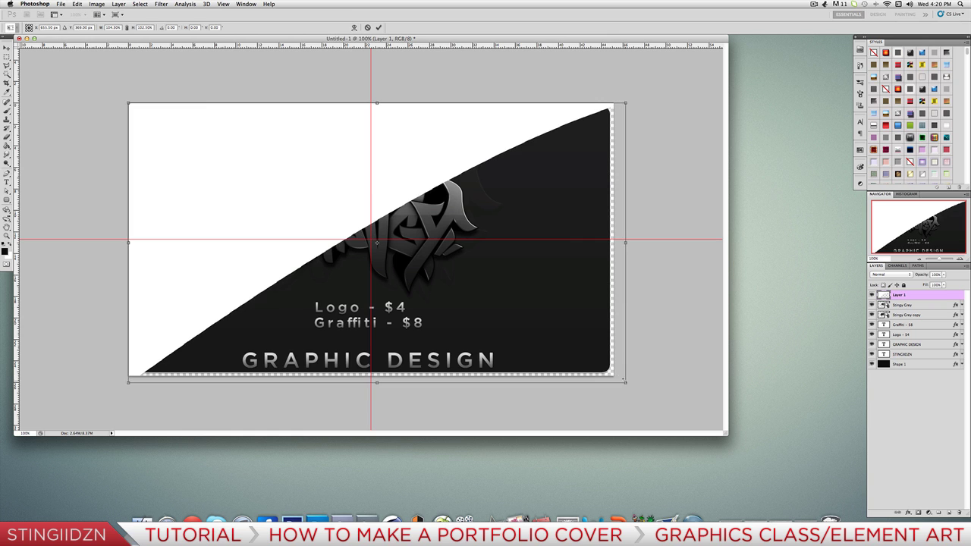
left_click_drag(662, 86, 665, 92)
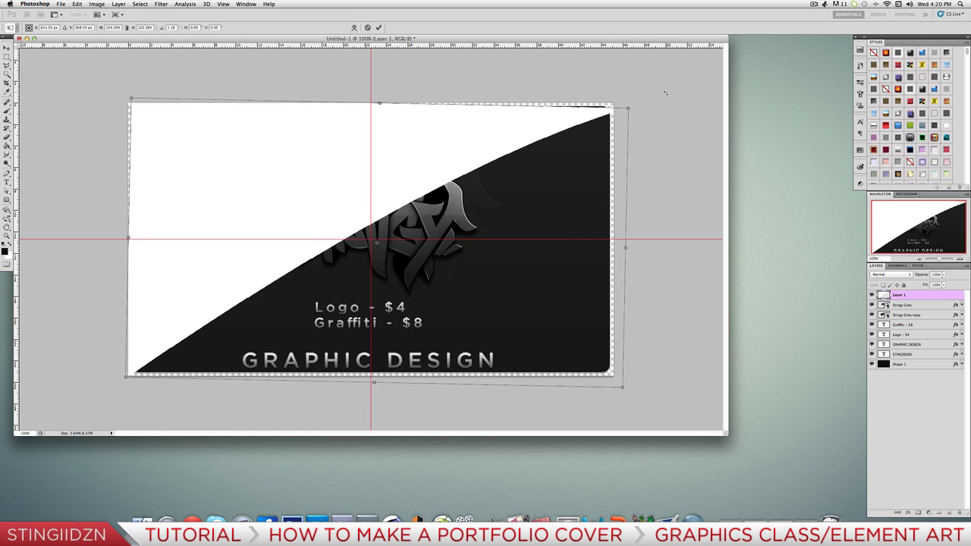
key("Escape")
key("p")
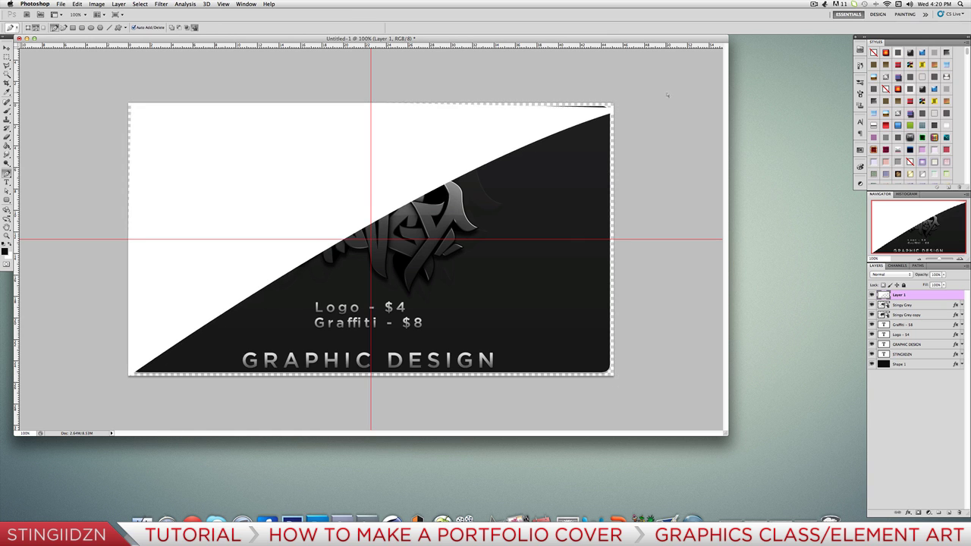
- Lower the opacity of the white diagonal layer to 2% for a subtle gloss over the cover
left_click(6, 56)
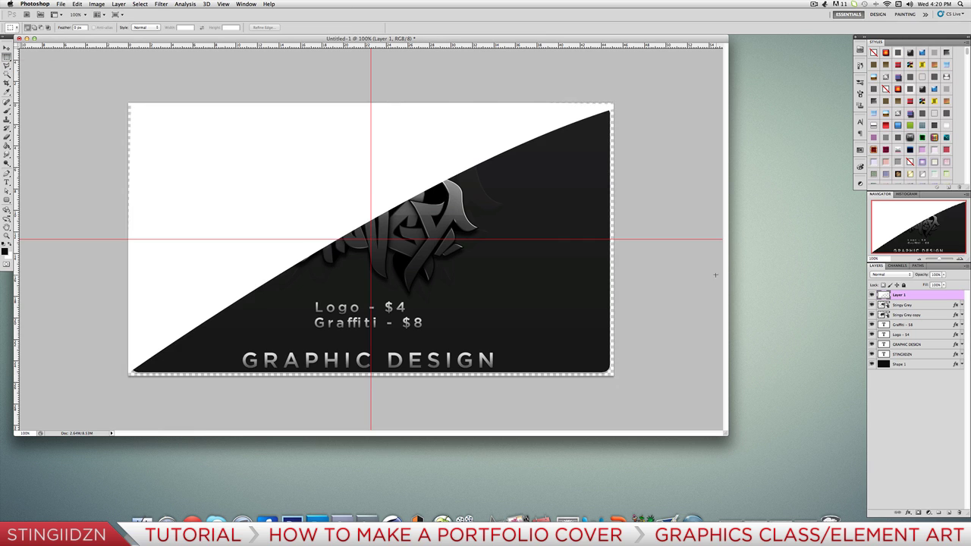
left_click(943, 276)
left_click_drag(945, 282, 908, 284)
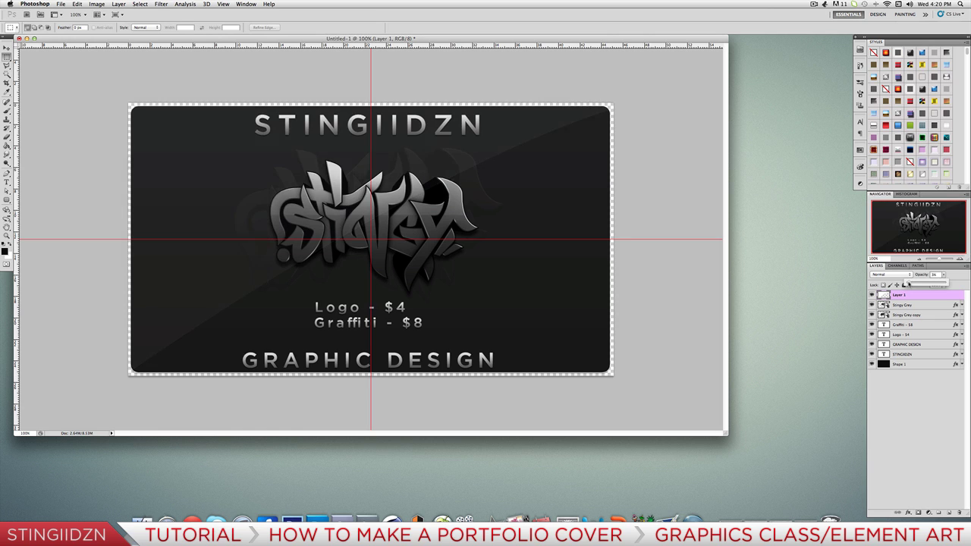
left_click_drag(909, 284, 911, 285)
left_click(939, 298)
left_click(813, 4)
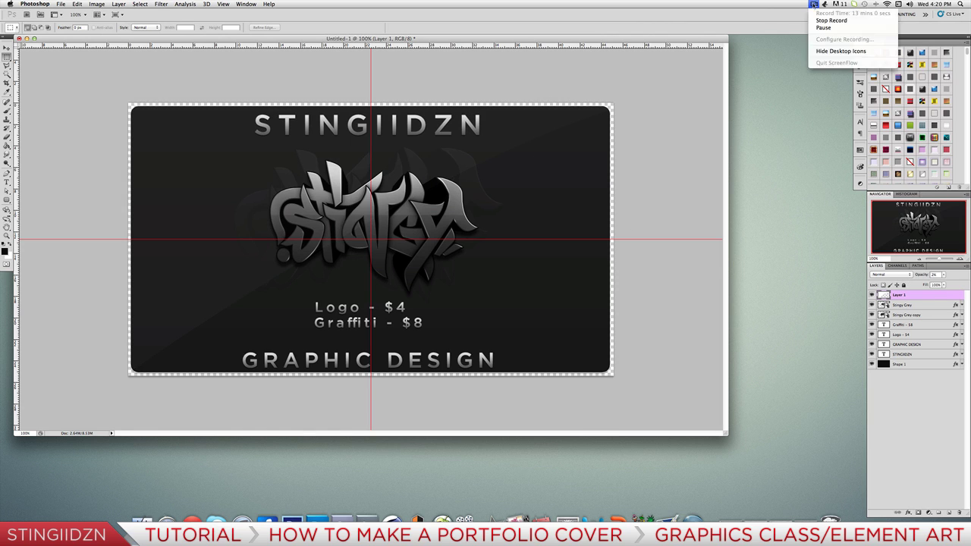
left_click(813, 5)
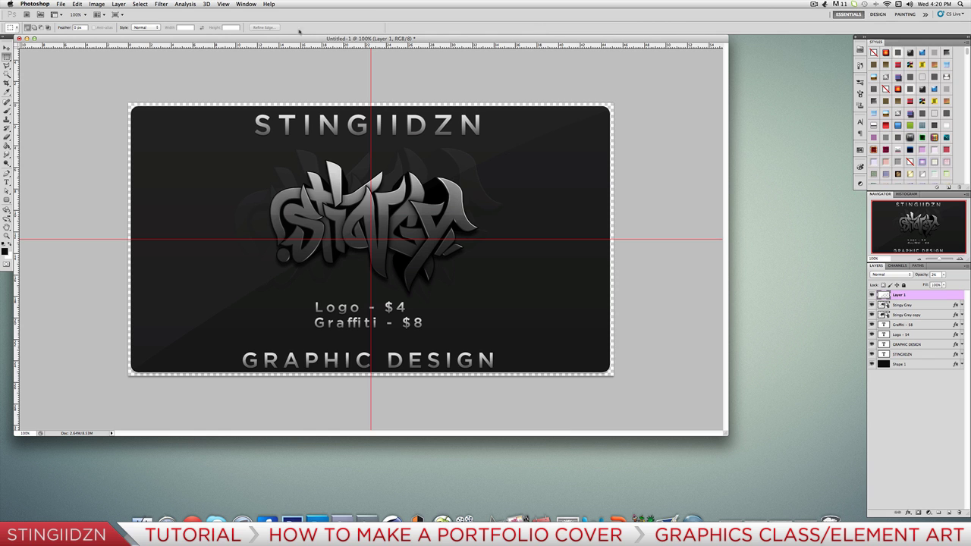
- Export the cover for the web as a PNG-24 with transparency, saved to the Desktop as Untitled-1.png
left_click(61, 5)
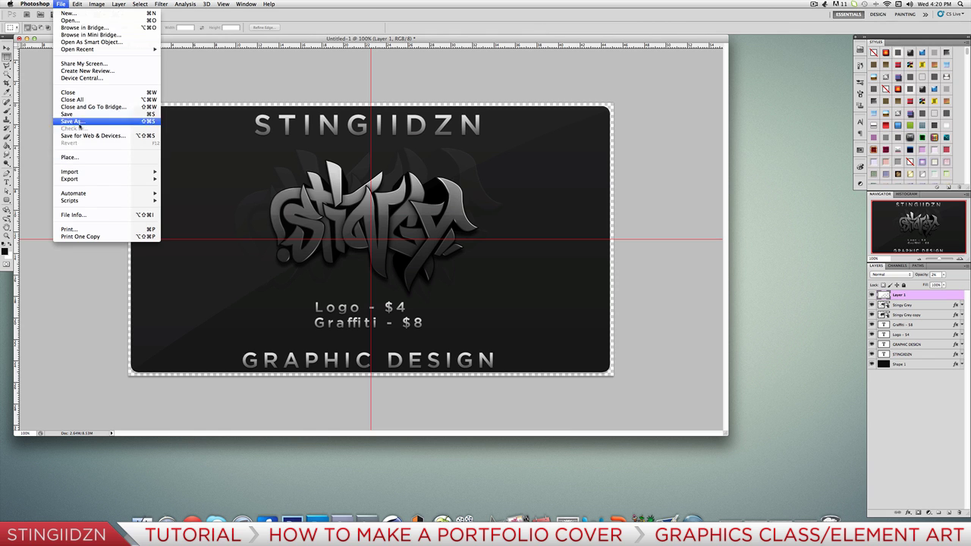
left_click(91, 136)
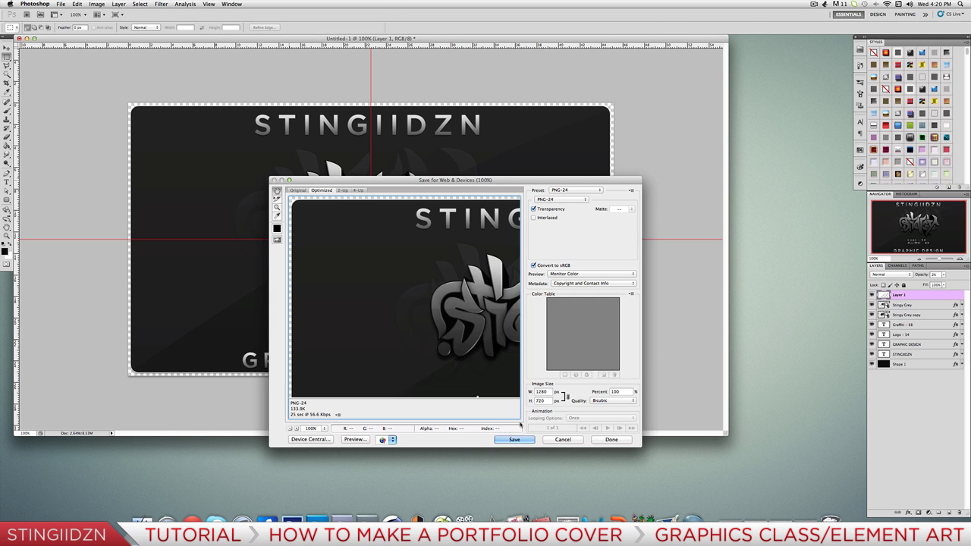
left_click(515, 440)
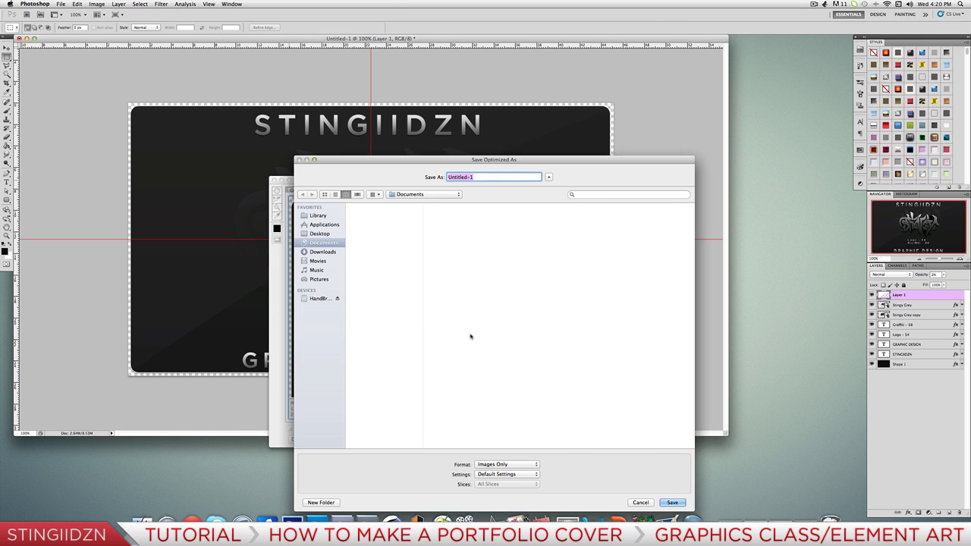
left_click(319, 235)
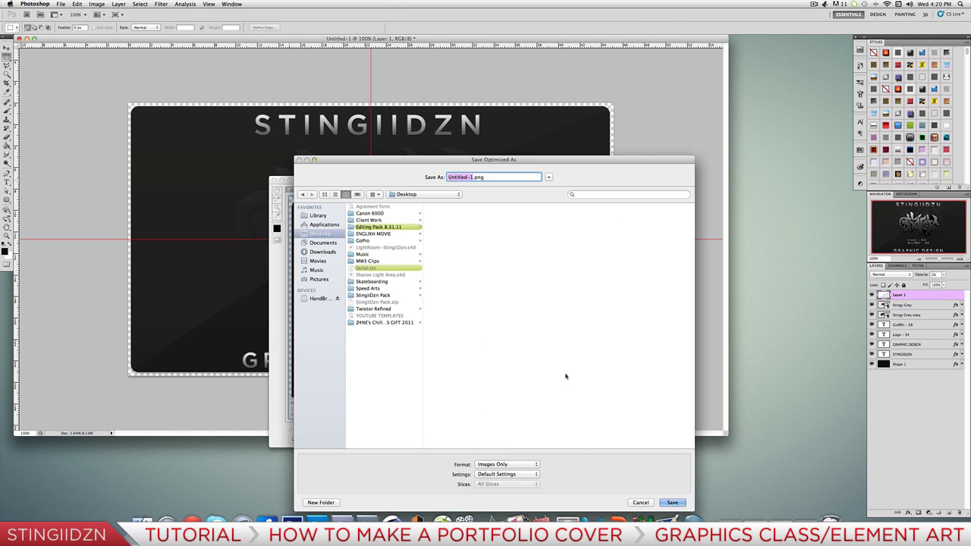
left_click(672, 503)
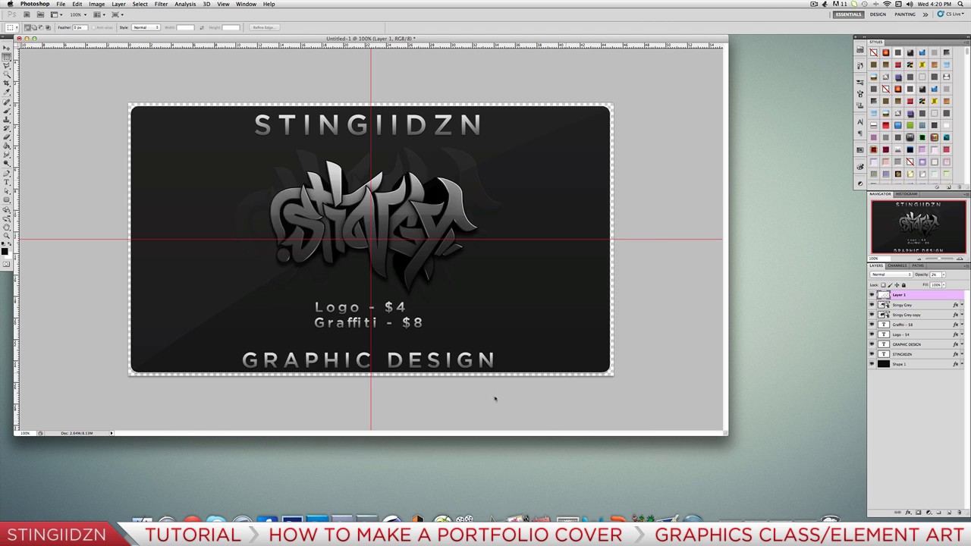
- Switch to Safari, load portfolio.deviantart.com and open the StingiiDzn portfolio for editing
left_click(170, 502)
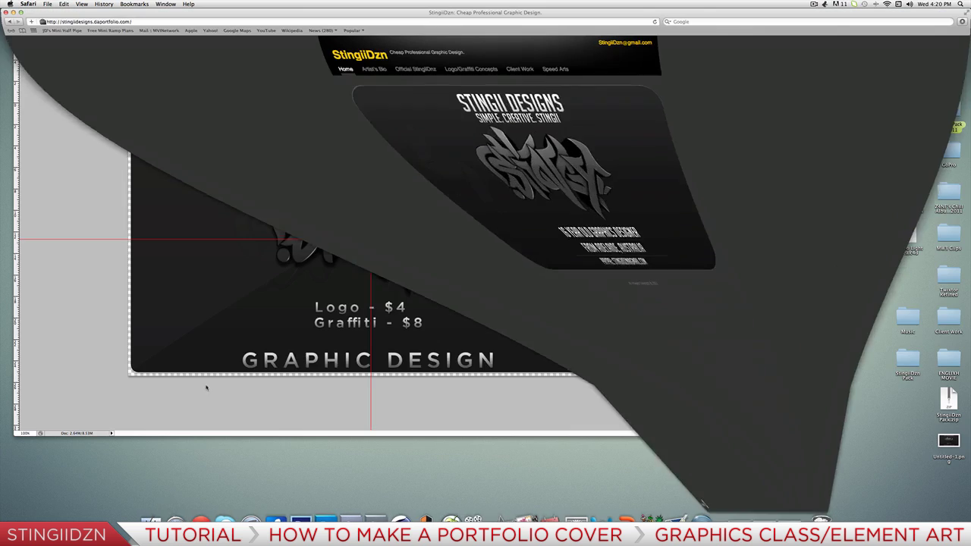
key("super+l")
type("portfolio.deviantart.")
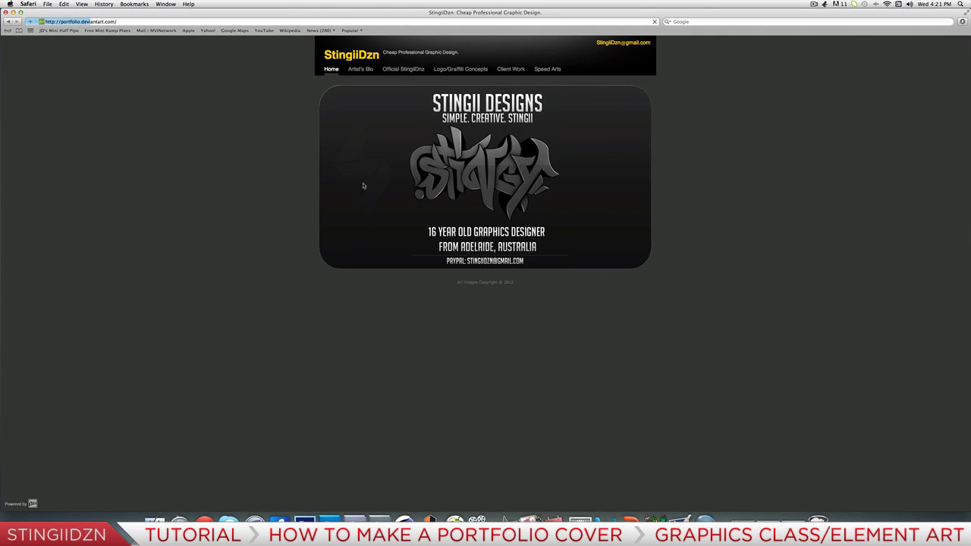
key("Return")
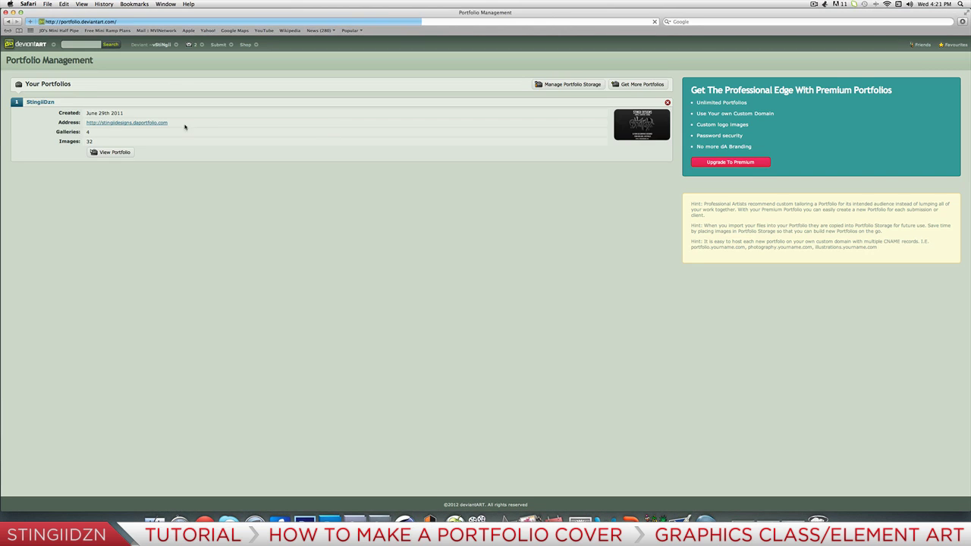
left_click(204, 151)
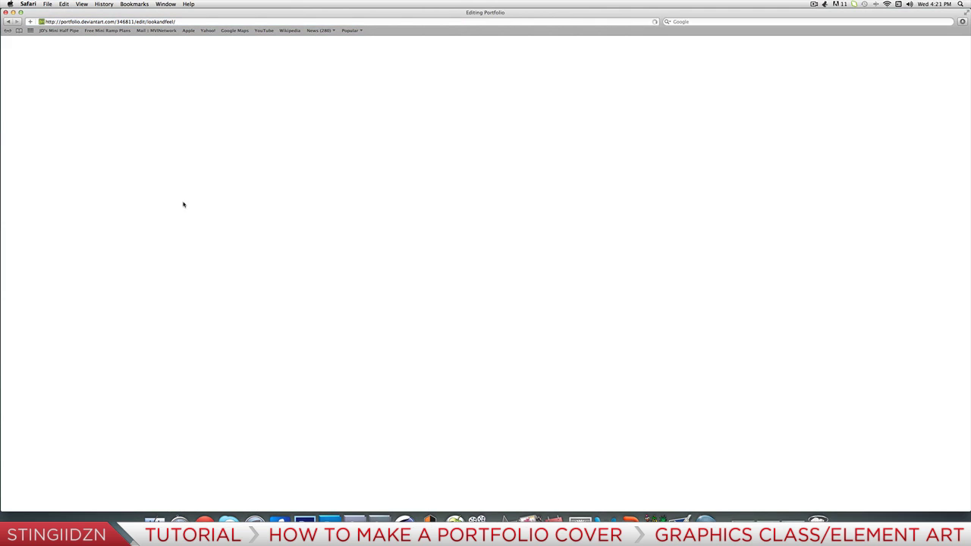
- Replace the portfolio's homepage image by uploading Untitled-1.png from the computer and selecting it
scroll(173, 210, "down", 5)
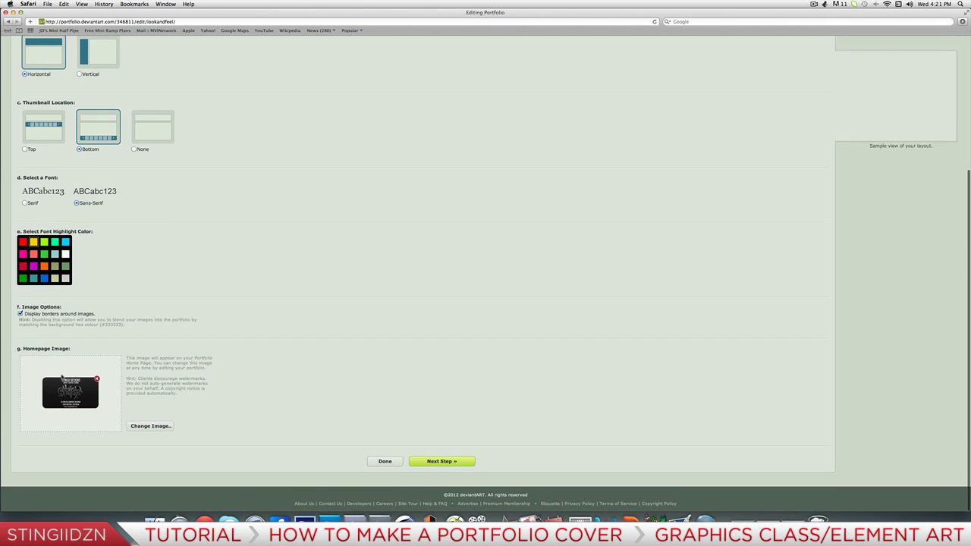
left_click(148, 426)
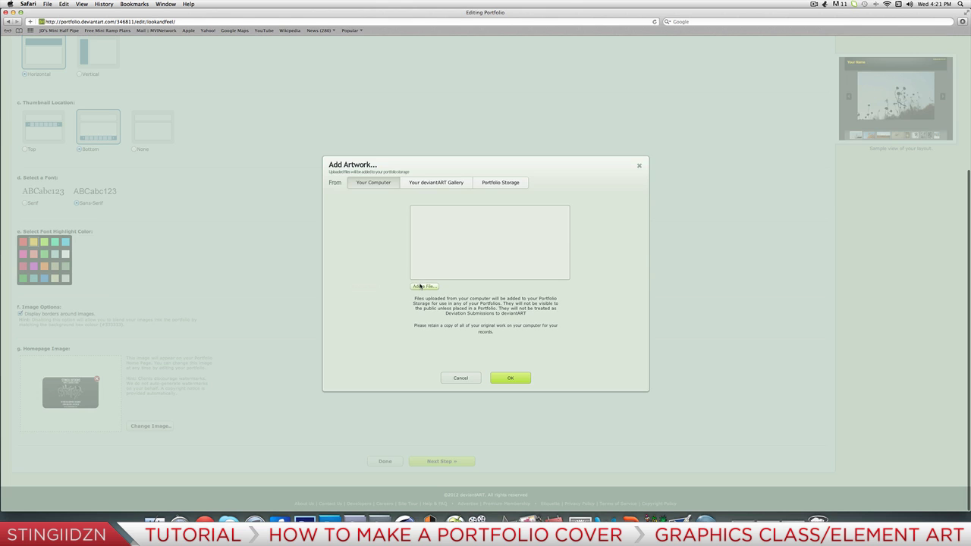
left_click(421, 287)
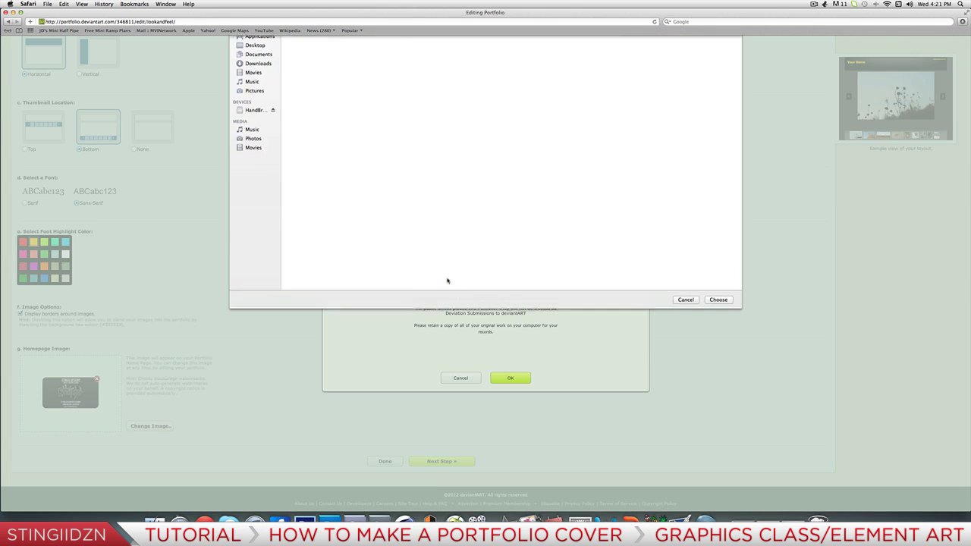
double_click(320, 155)
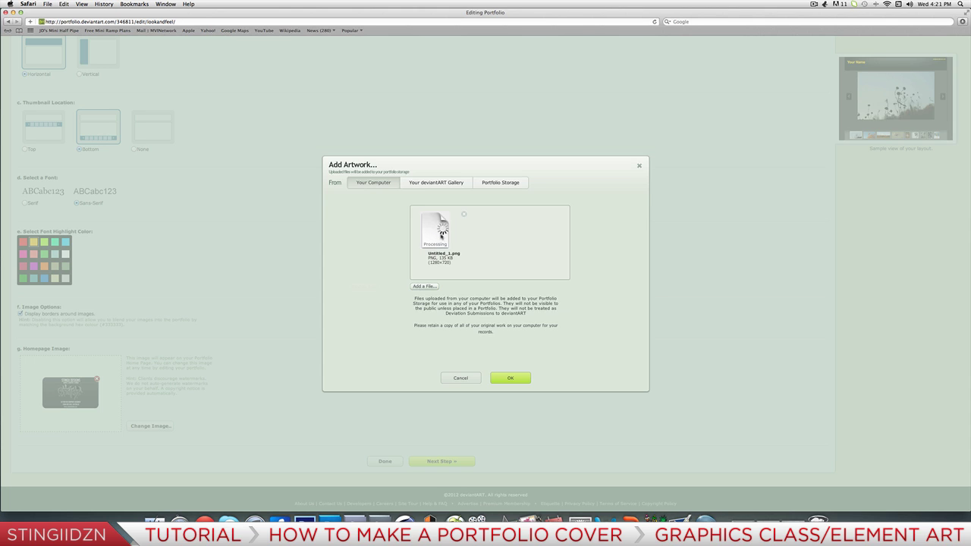
left_click(439, 233)
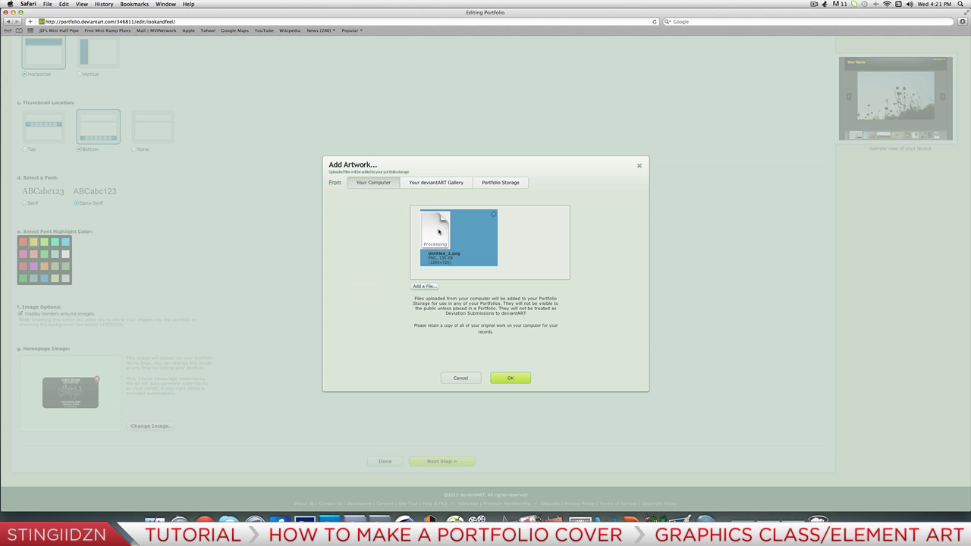
left_click(512, 379)
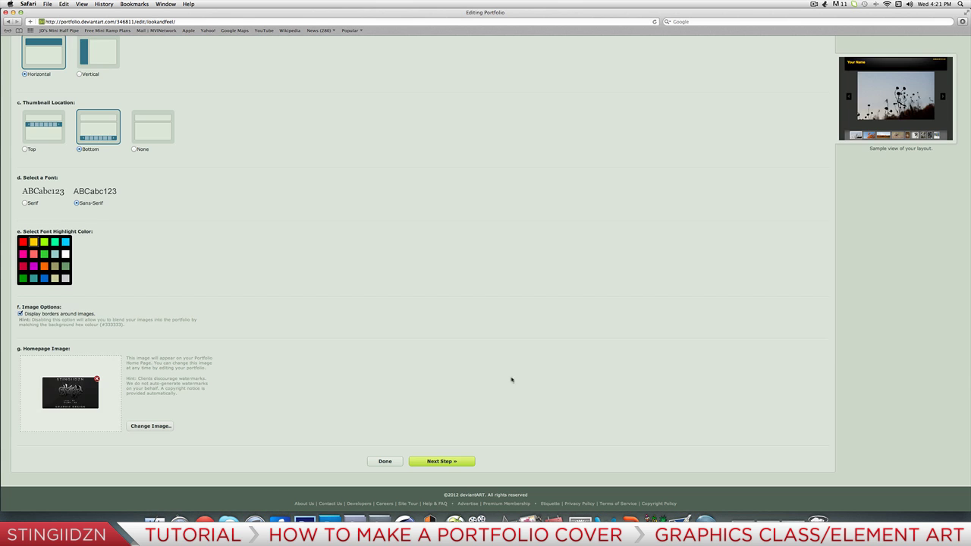
- Finish editing the portfolio and open its public page to view the new cover
left_click(396, 461)
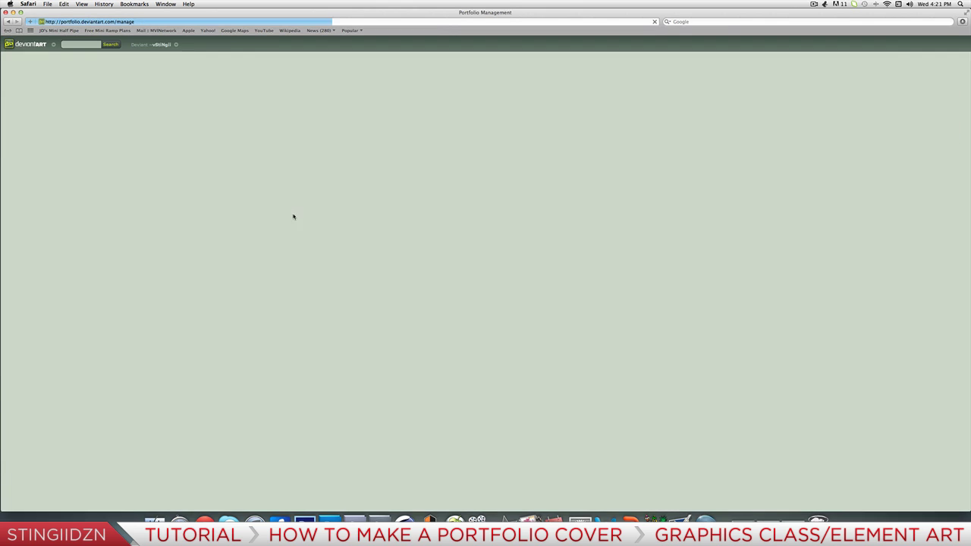
left_click(112, 152)
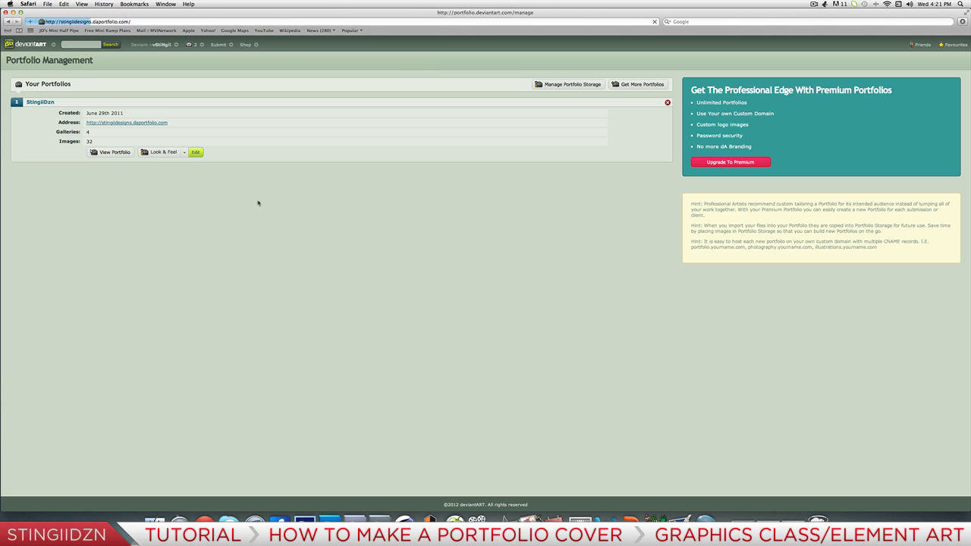